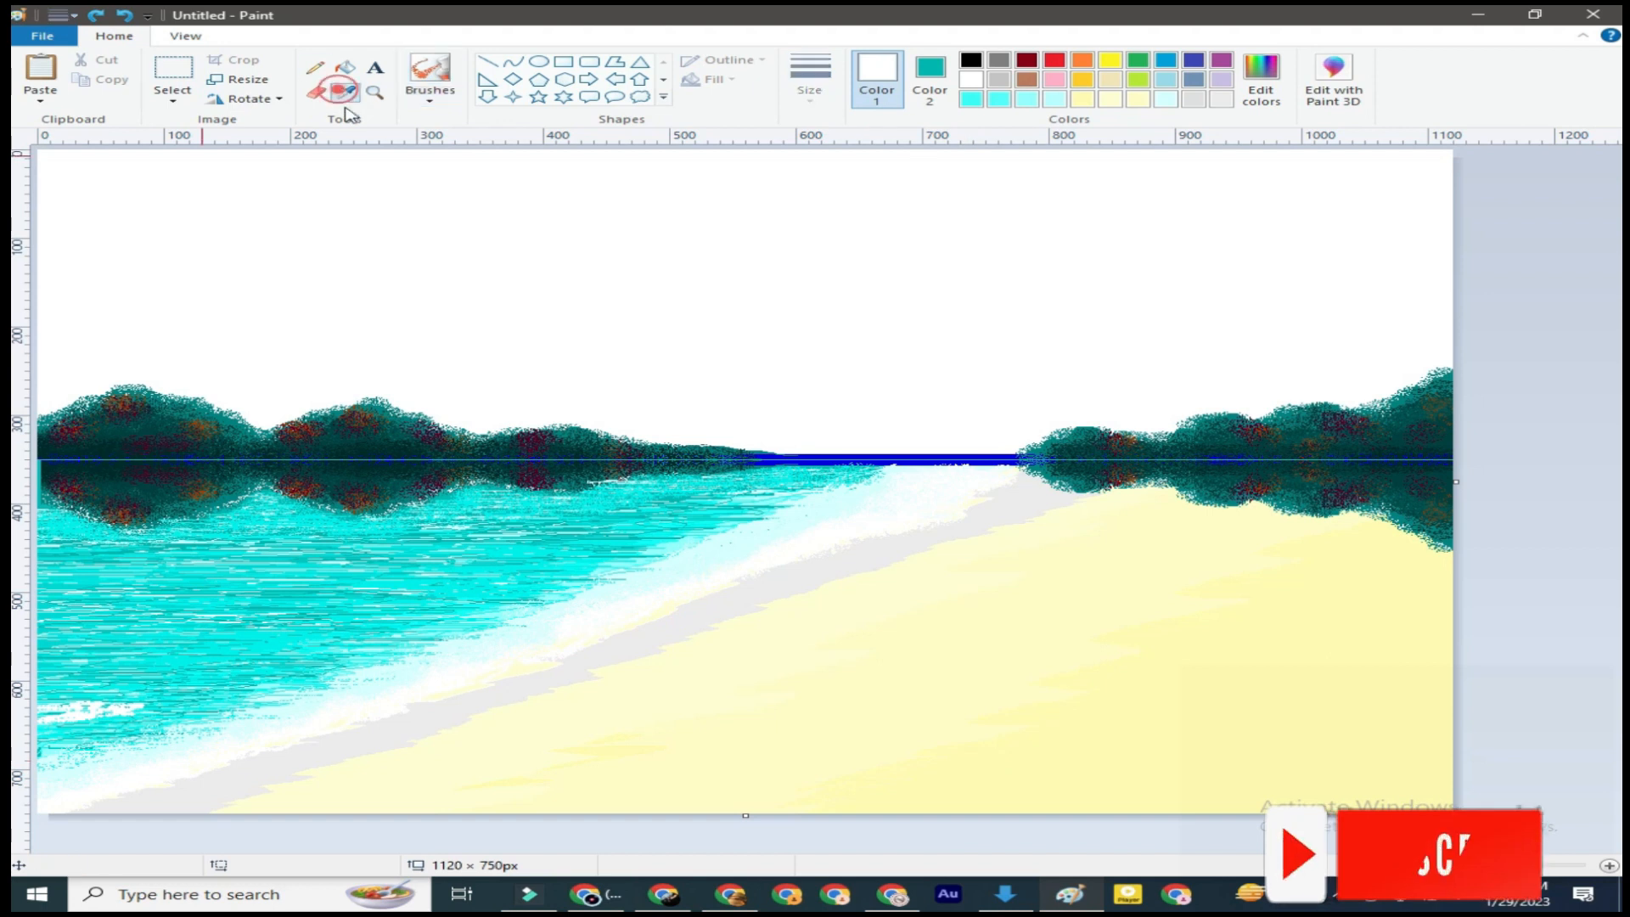
Brush along the grey wet-sand band to soften its edges between the sea foam and the beach
left_click(809, 85)
left_click(858, 201)
mouse_move(1005, 474)
left_mouse_down()
mouse_move(123, 788)
mouse_move(499, 694)
mouse_move(701, 620)
left_mouse_up()
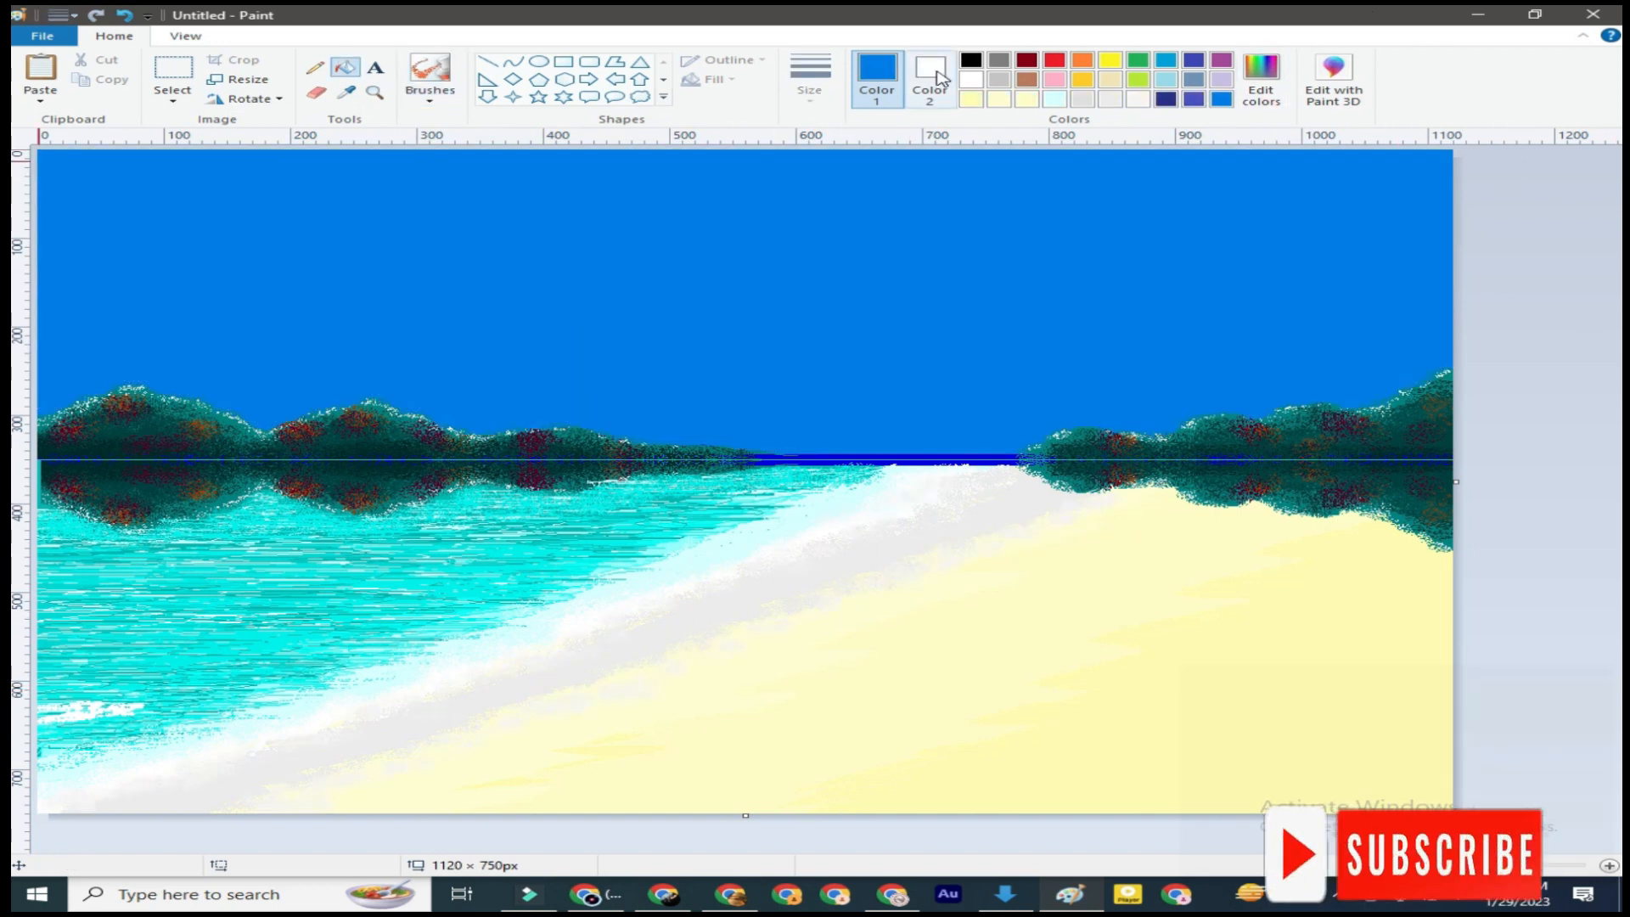
Outline a small white cloud with the Pencil at the sky's upper left edge and fill it white
left_click(970, 79)
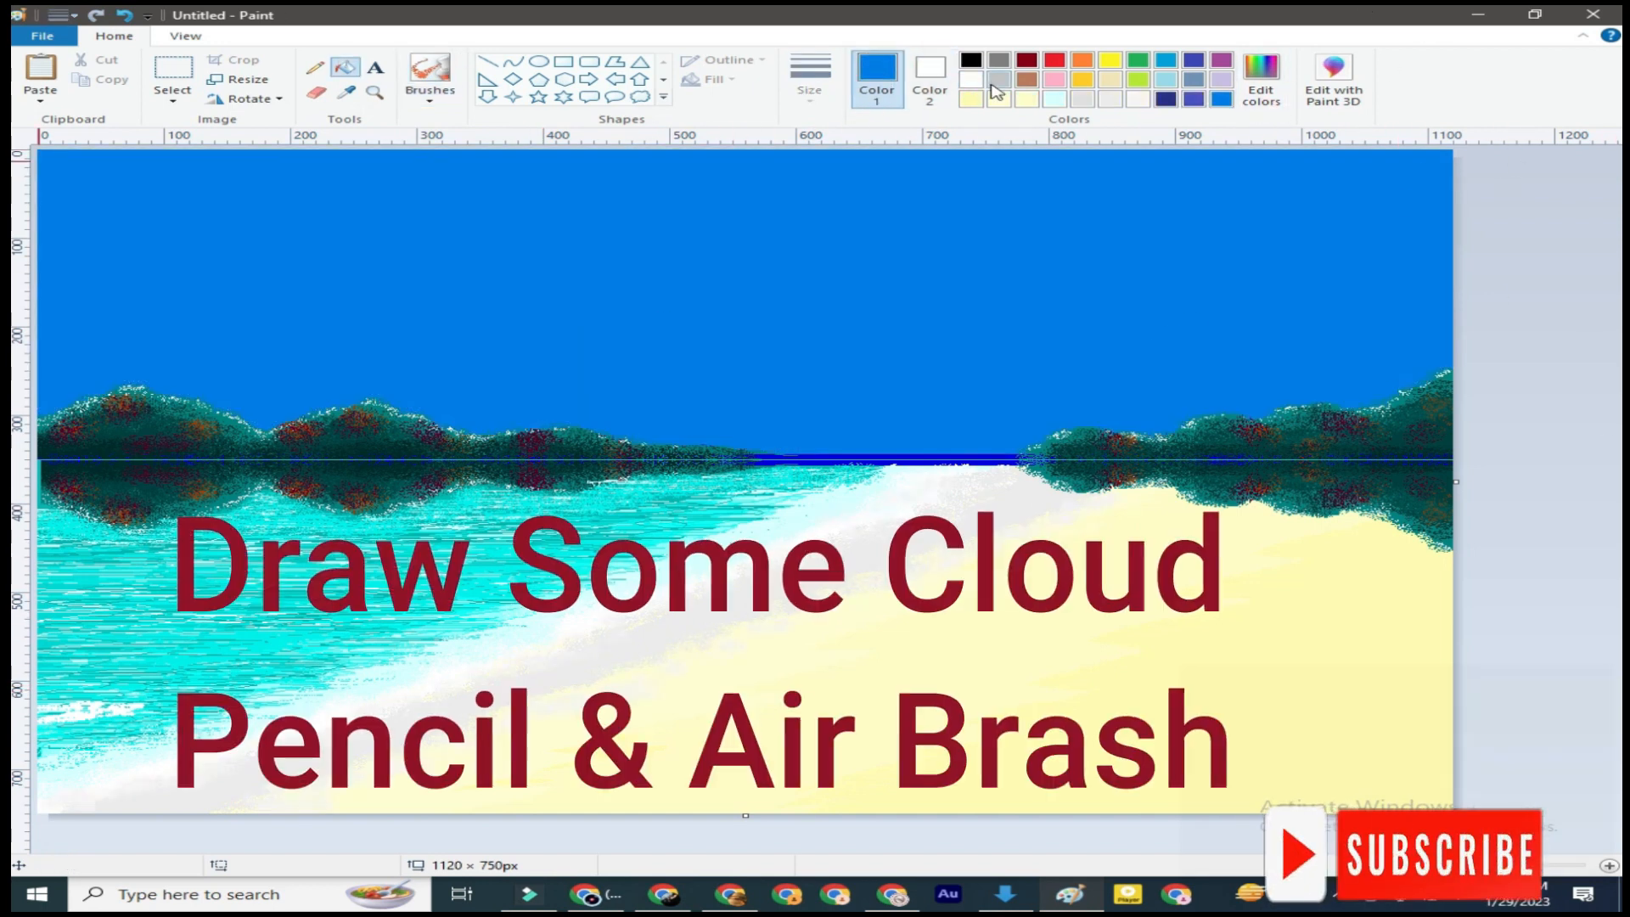
left_click(315, 68)
left_click_drag(39, 330, 58, 328)
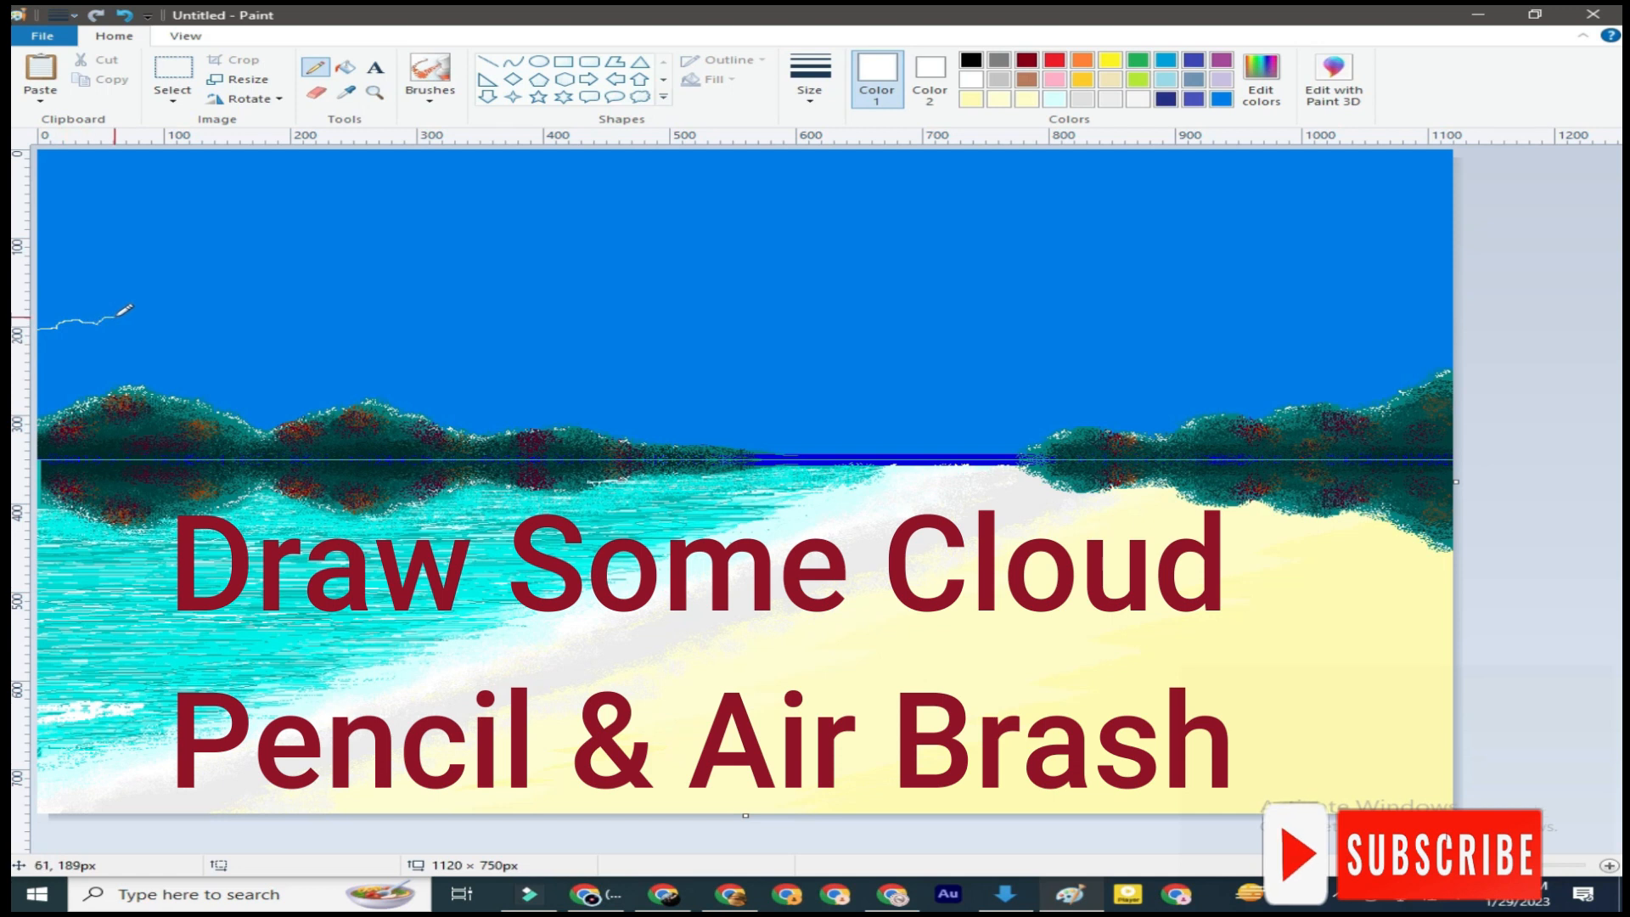
left_click(126, 16)
mouse_move(38, 250)
left_mouse_down()
mouse_move(136, 222)
mouse_move(272, 263)
mouse_move(85, 274)
mouse_move(255, 268)
left_mouse_up()
left_click(345, 67)
left_click(163, 244)
Sample the sky blue and airbrush it along the underside of the leftmost cloud
left_click(347, 94)
left_click(149, 300)
left_click(430, 95)
left_click(584, 127)
left_click(1262, 82)
left_click(1090, 301)
Pencil the outline of a large white cloud in the upper middle of the sky and fill it white
left_click(315, 68)
left_click(972, 80)
mouse_move(532, 296)
left_mouse_down()
mouse_move(665, 254)
mouse_move(781, 282)
left_mouse_up()
left_click(124, 15)
mouse_move(524, 208)
left_mouse_down()
mouse_move(667, 179)
mouse_move(816, 187)
mouse_move(409, 238)
mouse_move(534, 200)
left_mouse_up()
left_click(345, 67)
left_click(728, 207)
Pencil the outline of a third white cloud above the right-hand hills and fill it white
left_click(316, 68)
mouse_move(1114, 309)
left_mouse_down()
mouse_move(1181, 297)
mouse_move(1308, 335)
mouse_move(1114, 311)
left_mouse_up()
left_click(345, 68)
left_click(1222, 318)
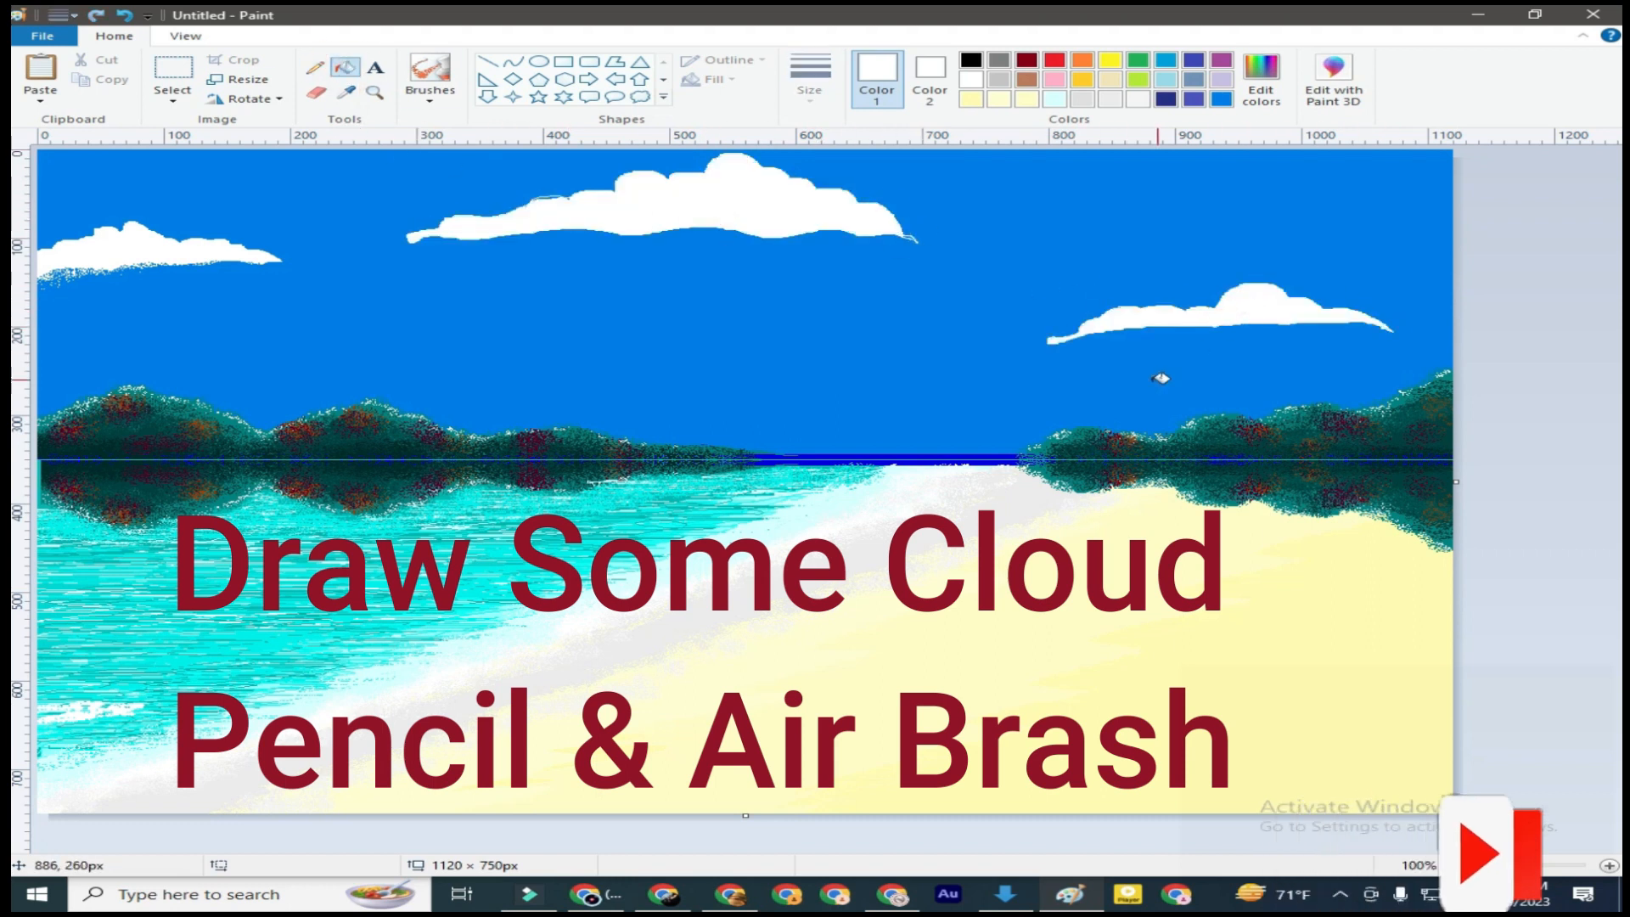
left_click(1267, 98)
left_click(1081, 398)
left_click(580, 570)
left_click(40, 284)
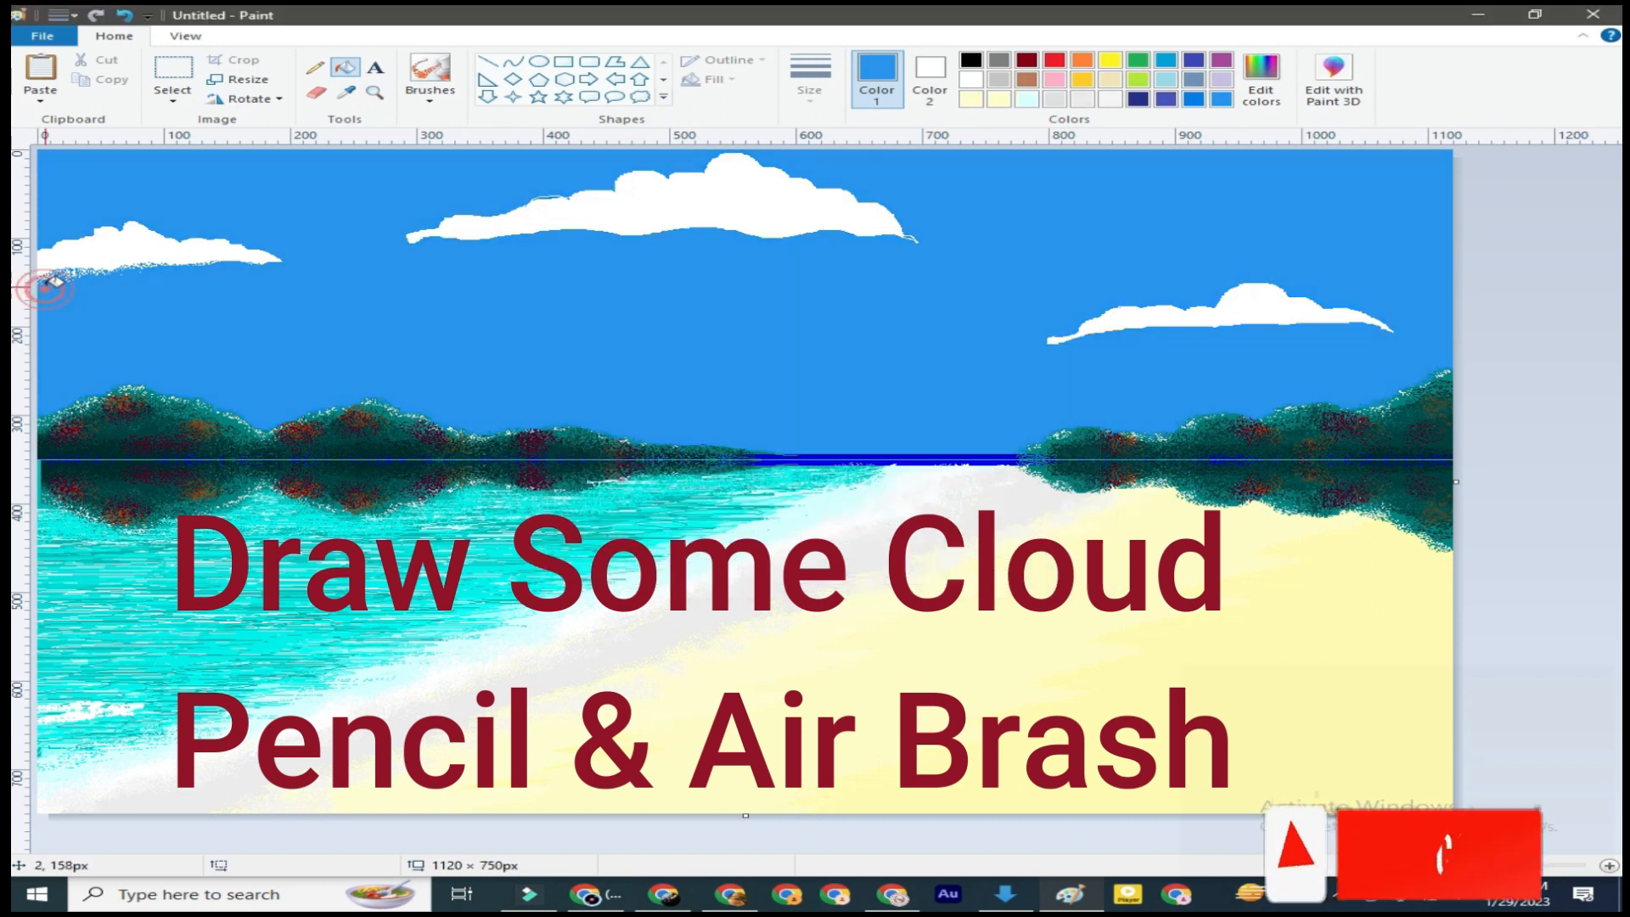
left_click(1266, 99)
left_click(1081, 397)
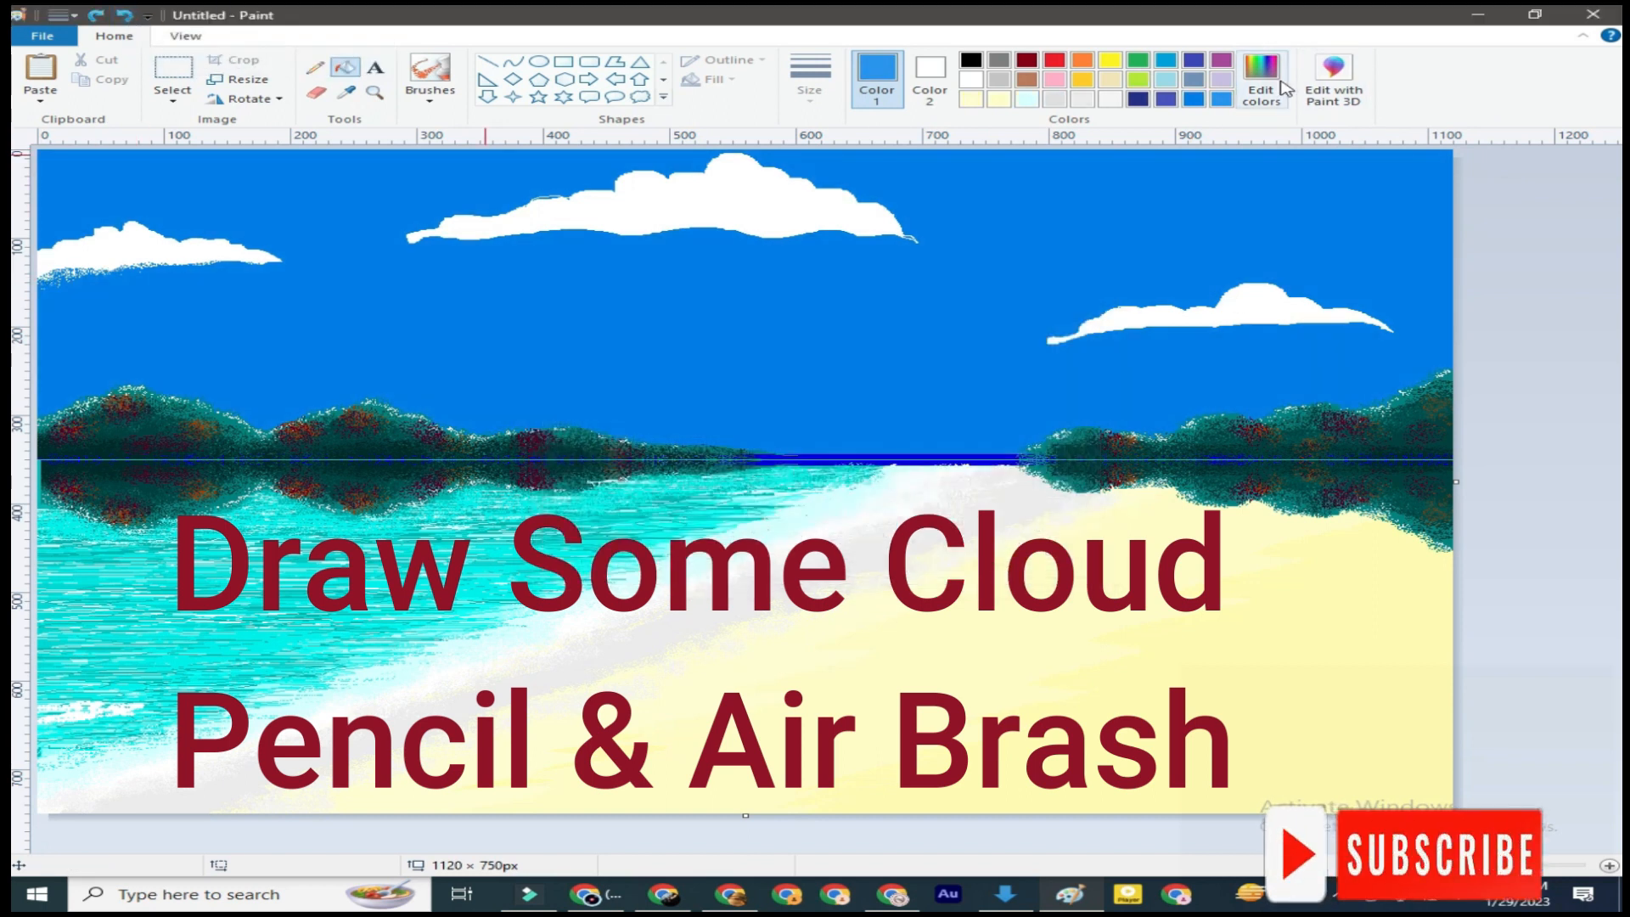
Mix a lighter blue and airbrush it along the undersides of all three clouds as shading
left_click(1266, 99)
left_click(1085, 387)
left_click(583, 568)
left_click(436, 100)
left_click(586, 127)
left_click_drag(39, 278, 270, 269)
left_click_drag(473, 242, 915, 242)
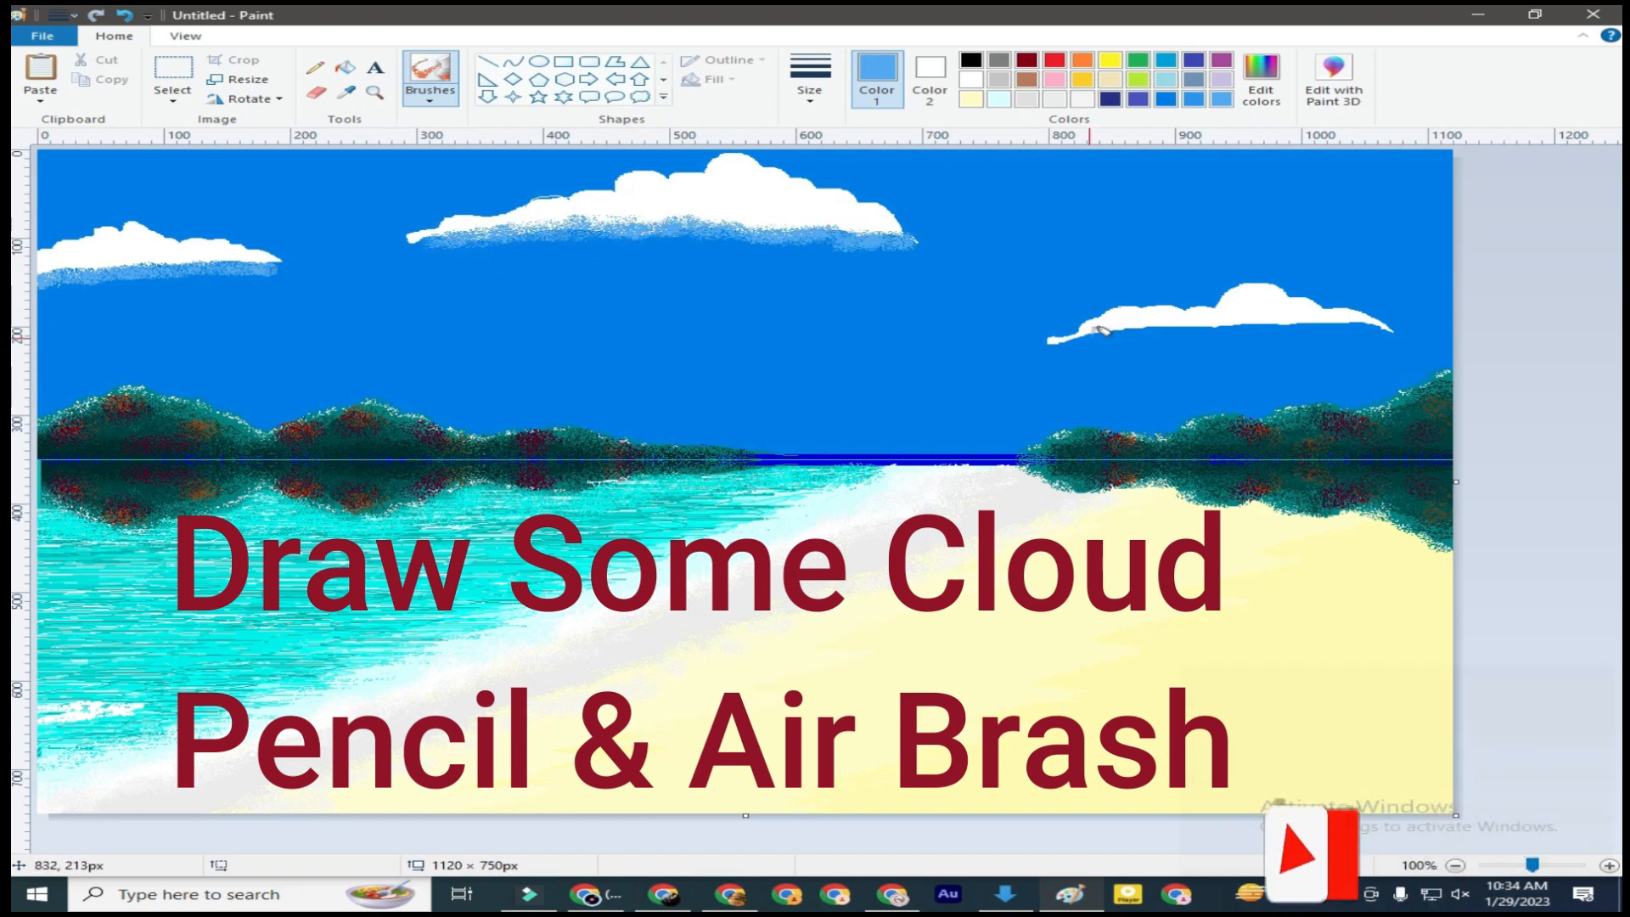
left_click_drag(1031, 344, 1337, 333)
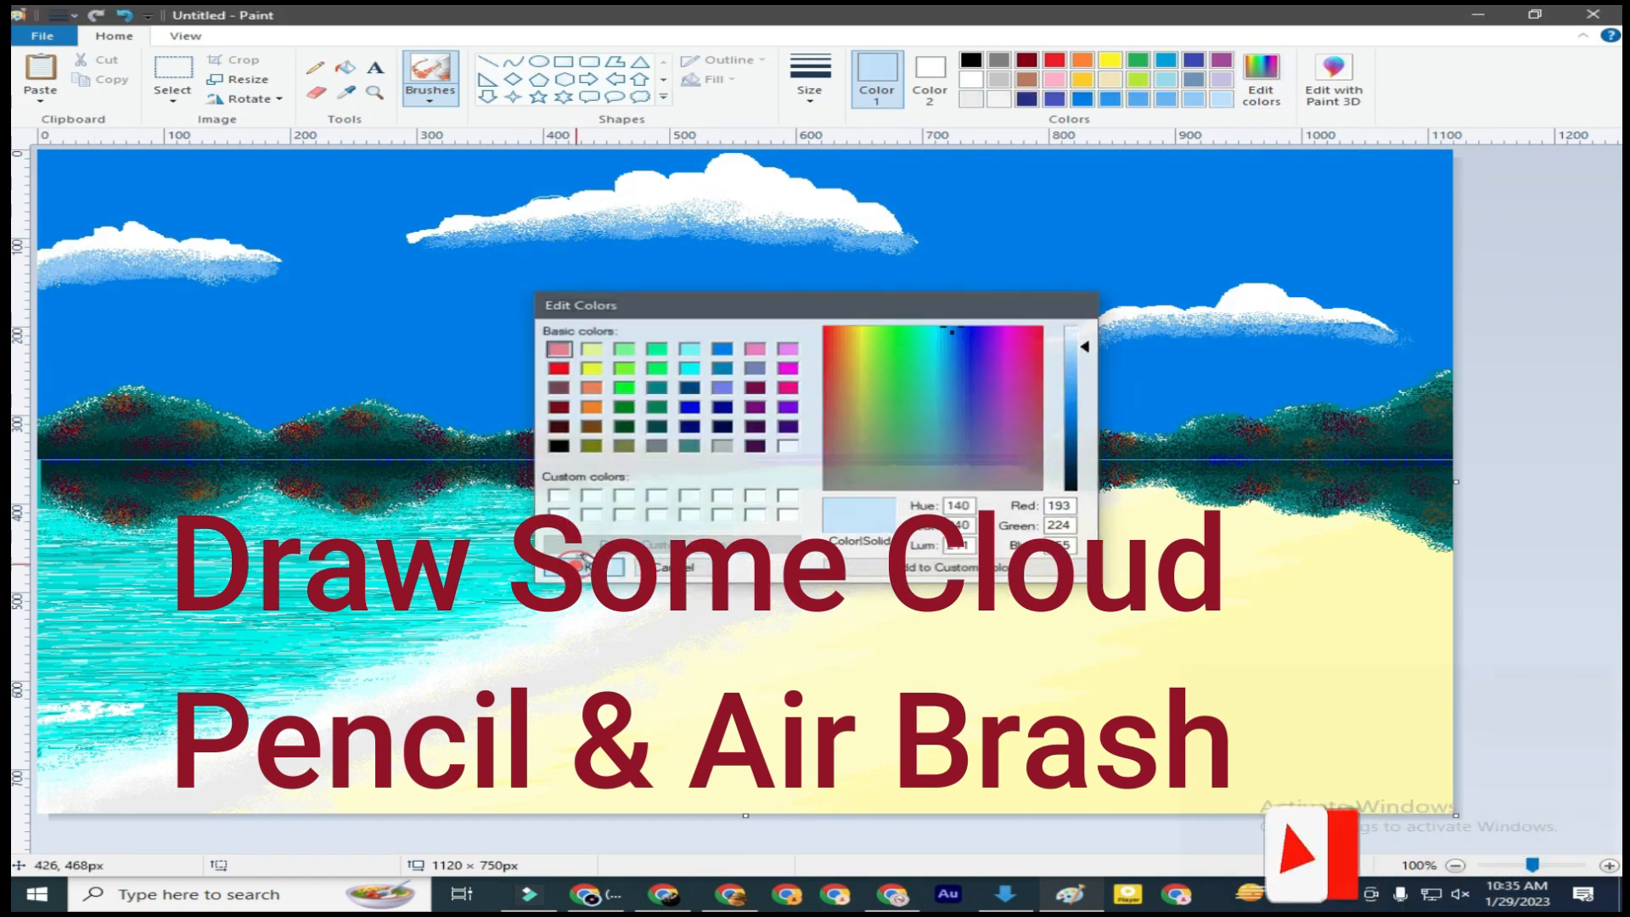
Airbrush pale blue over the lower parts of the three clouds to blend the shading into the white
left_click_drag(83, 259, 222, 259)
left_click_drag(530, 217, 866, 222)
left_click_drag(1134, 317, 1214, 318)
Sample the sky blue and airbrush it beneath and into the cloud bases to fade their lower edges
left_click(345, 92)
left_click(373, 346)
mouse_move(44, 305)
left_mouse_down()
mouse_move(144, 269)
mouse_move(476, 232)
mouse_move(913, 246)
left_mouse_up()
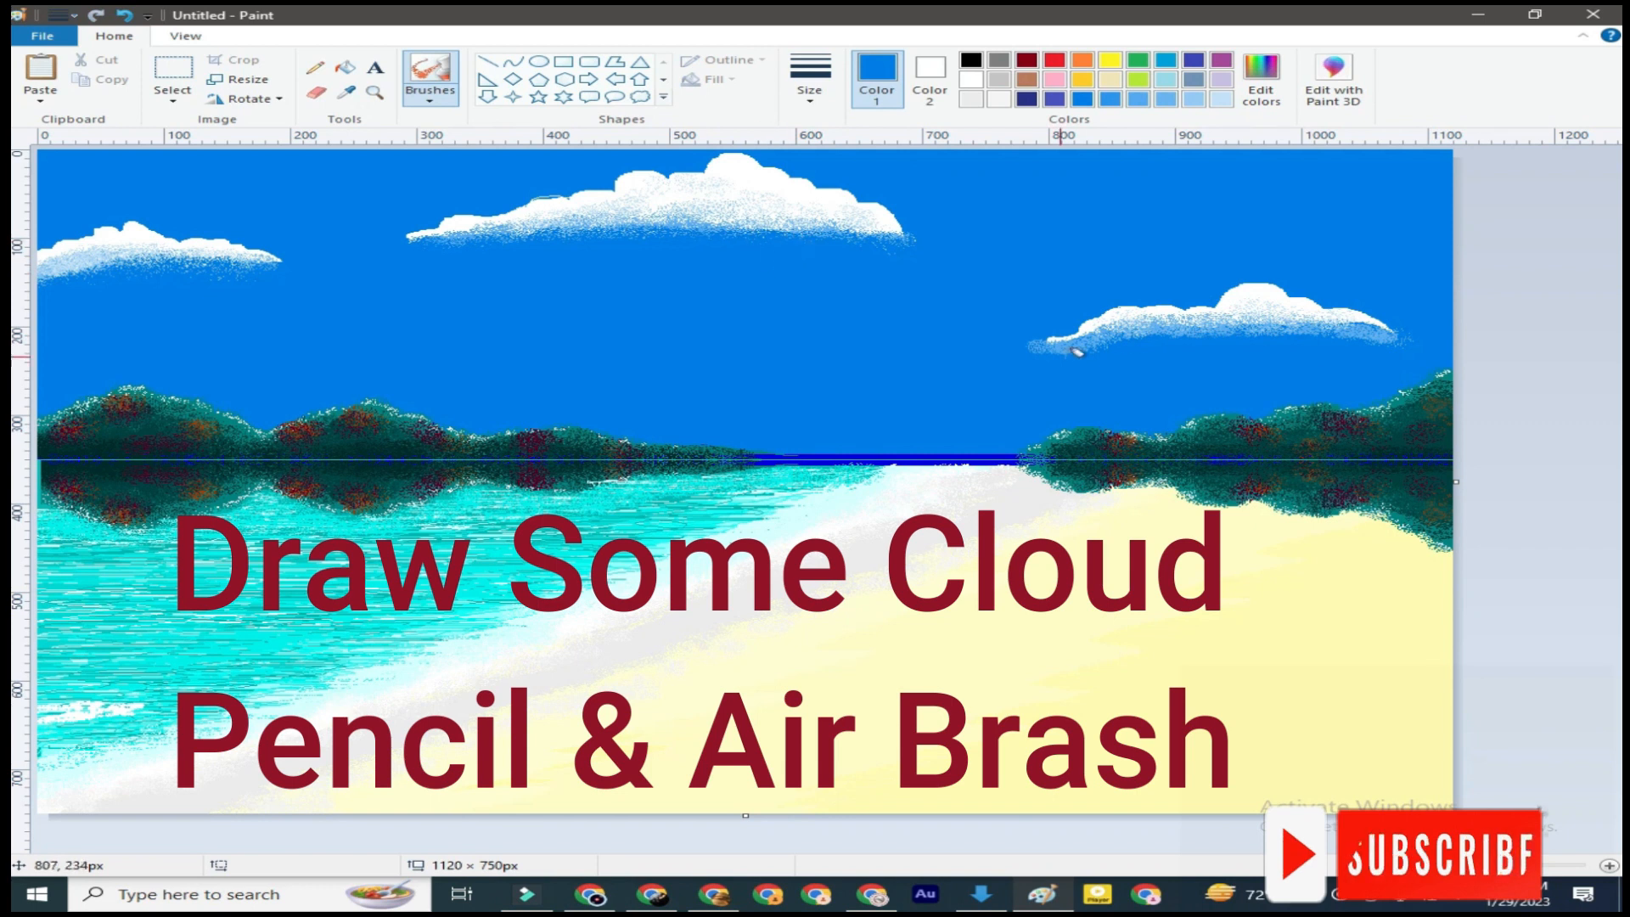
mouse_move(1046, 350)
left_mouse_down()
mouse_move(1347, 331)
mouse_move(1211, 331)
mouse_move(1197, 346)
left_mouse_up()
mouse_move(668, 218)
left_mouse_down()
mouse_move(735, 220)
mouse_move(655, 223)
mouse_move(727, 225)
left_mouse_up()
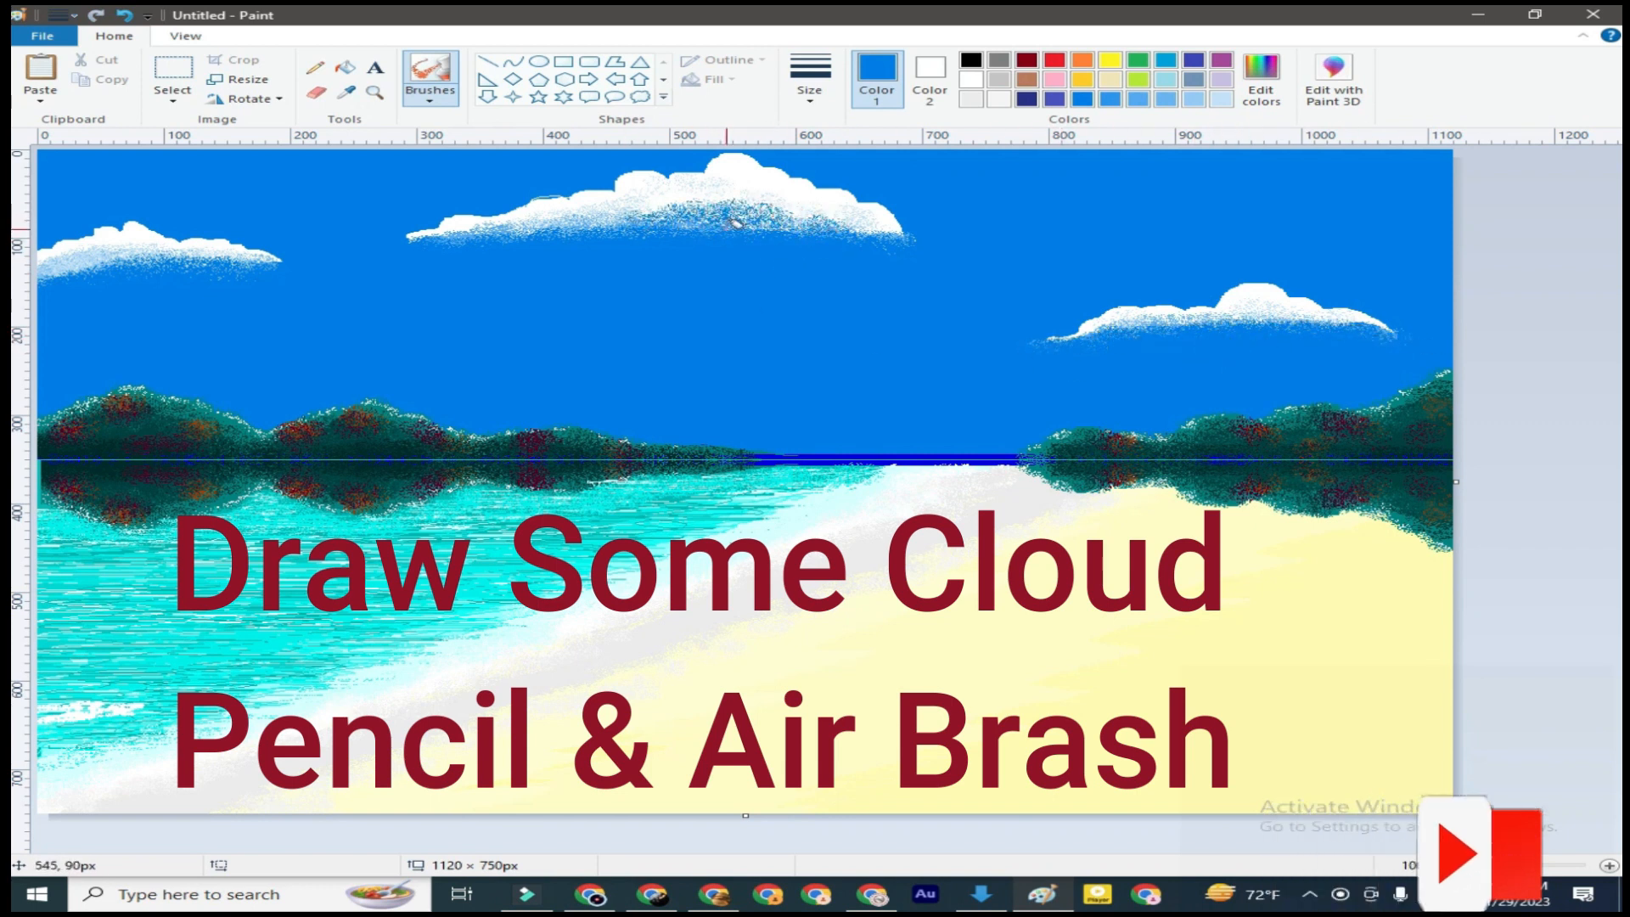
left_click_drag(1231, 318, 1303, 320)
left_click_drag(781, 231, 483, 238)
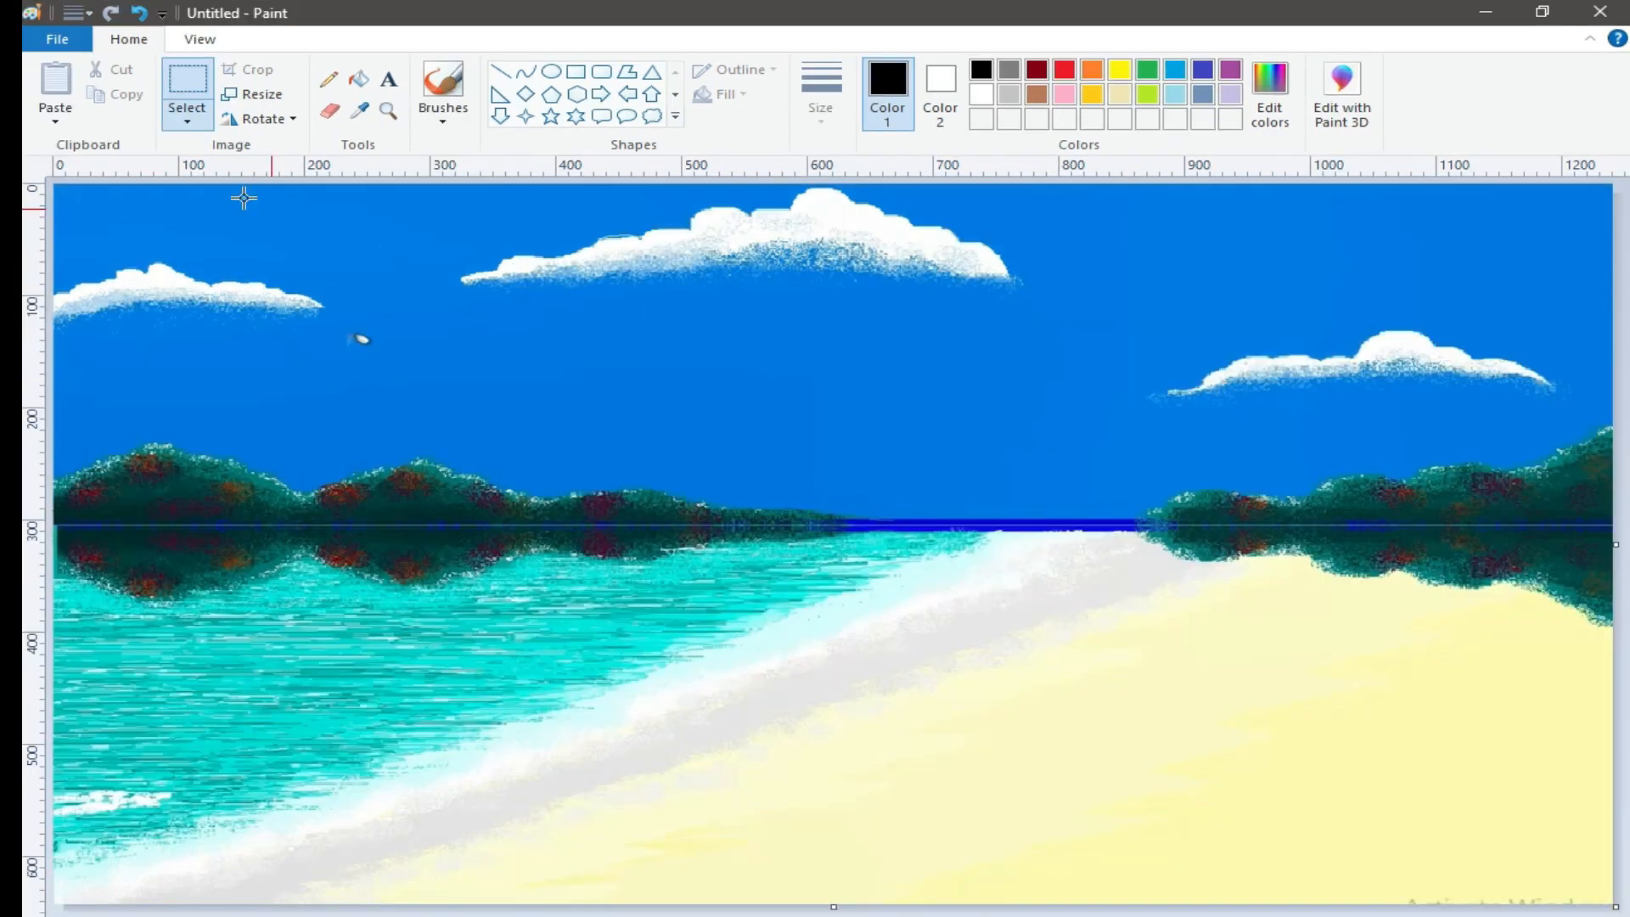
Sketch a forked tree with two thin black brush lines rising from the lower left corner past the hills
left_click(445, 123)
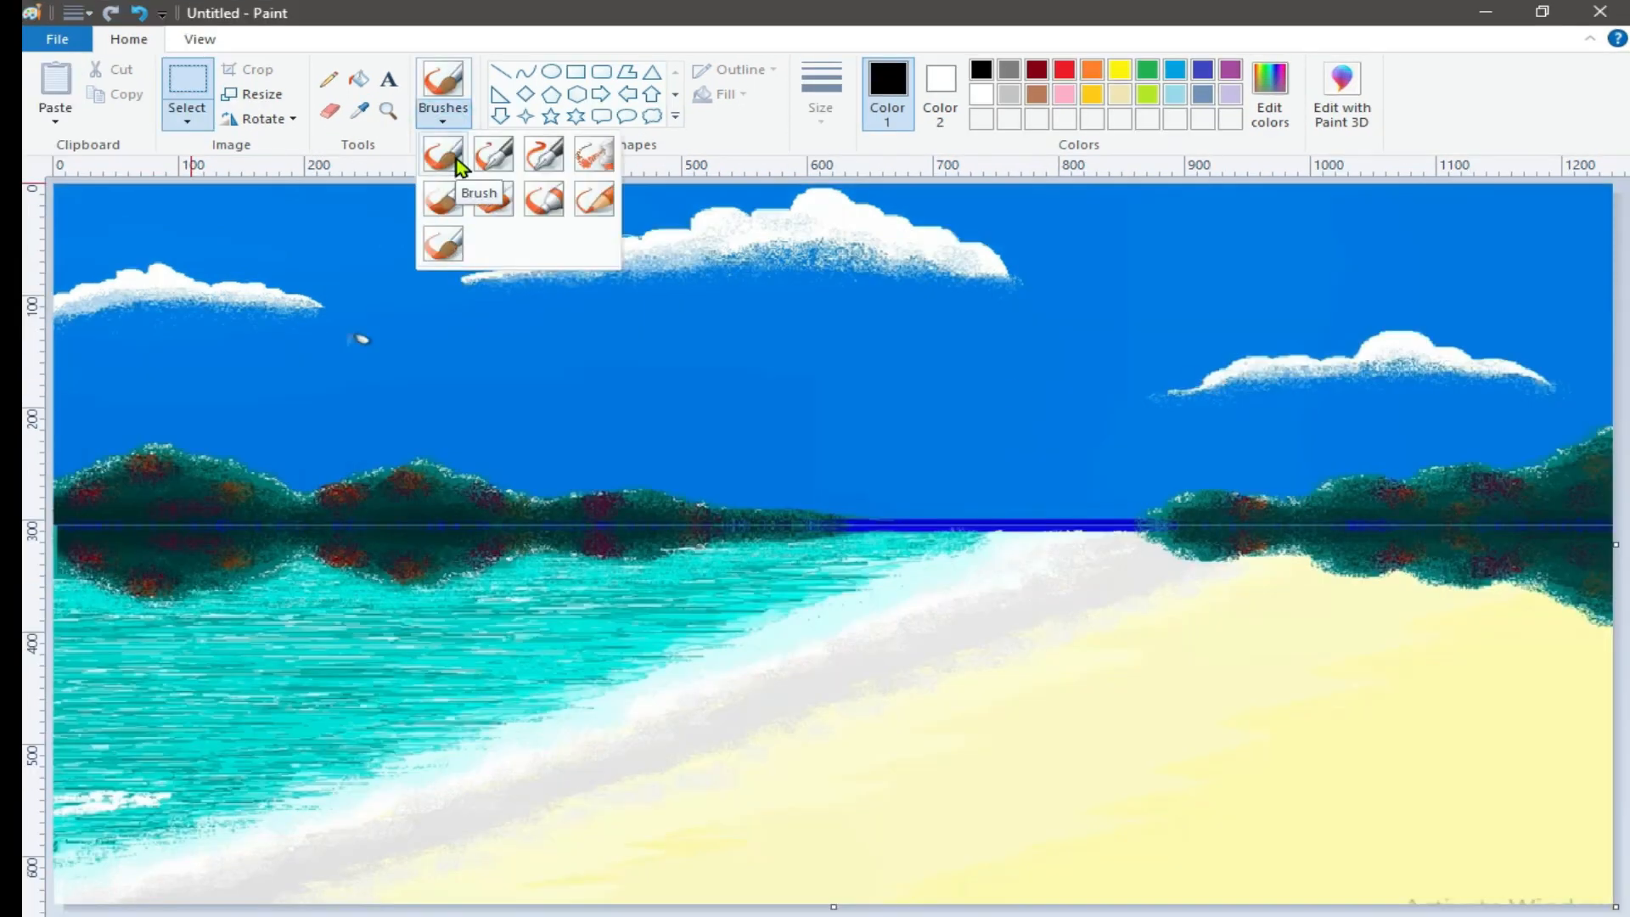
left_click(458, 166)
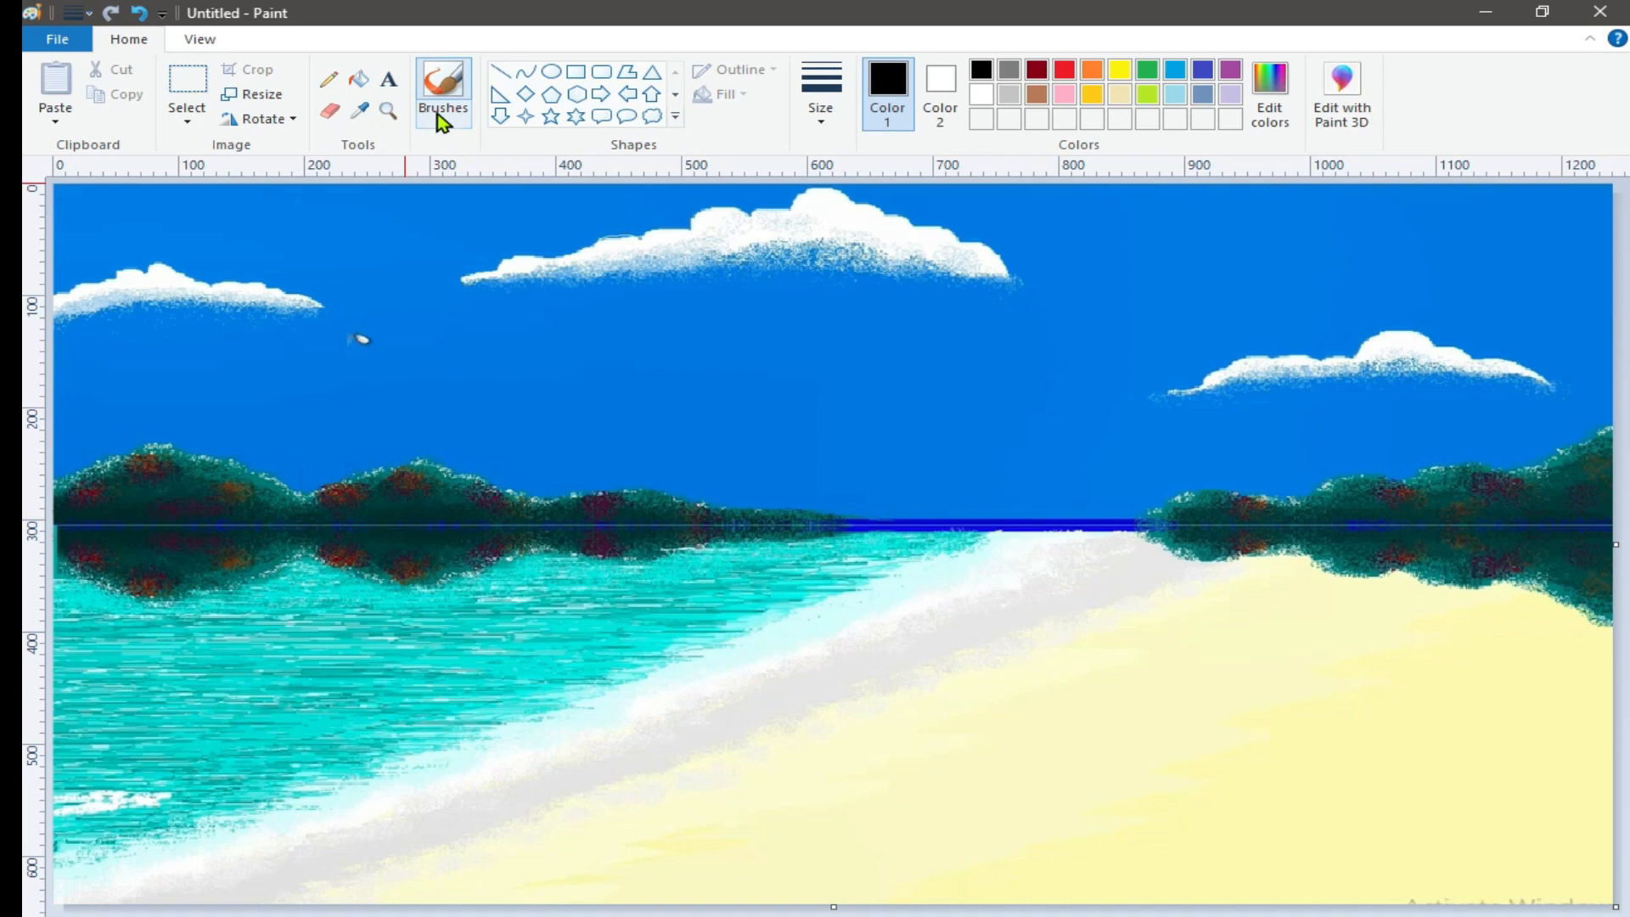
left_click_drag(234, 372, 118, 851)
left_click_drag(104, 385, 114, 567)
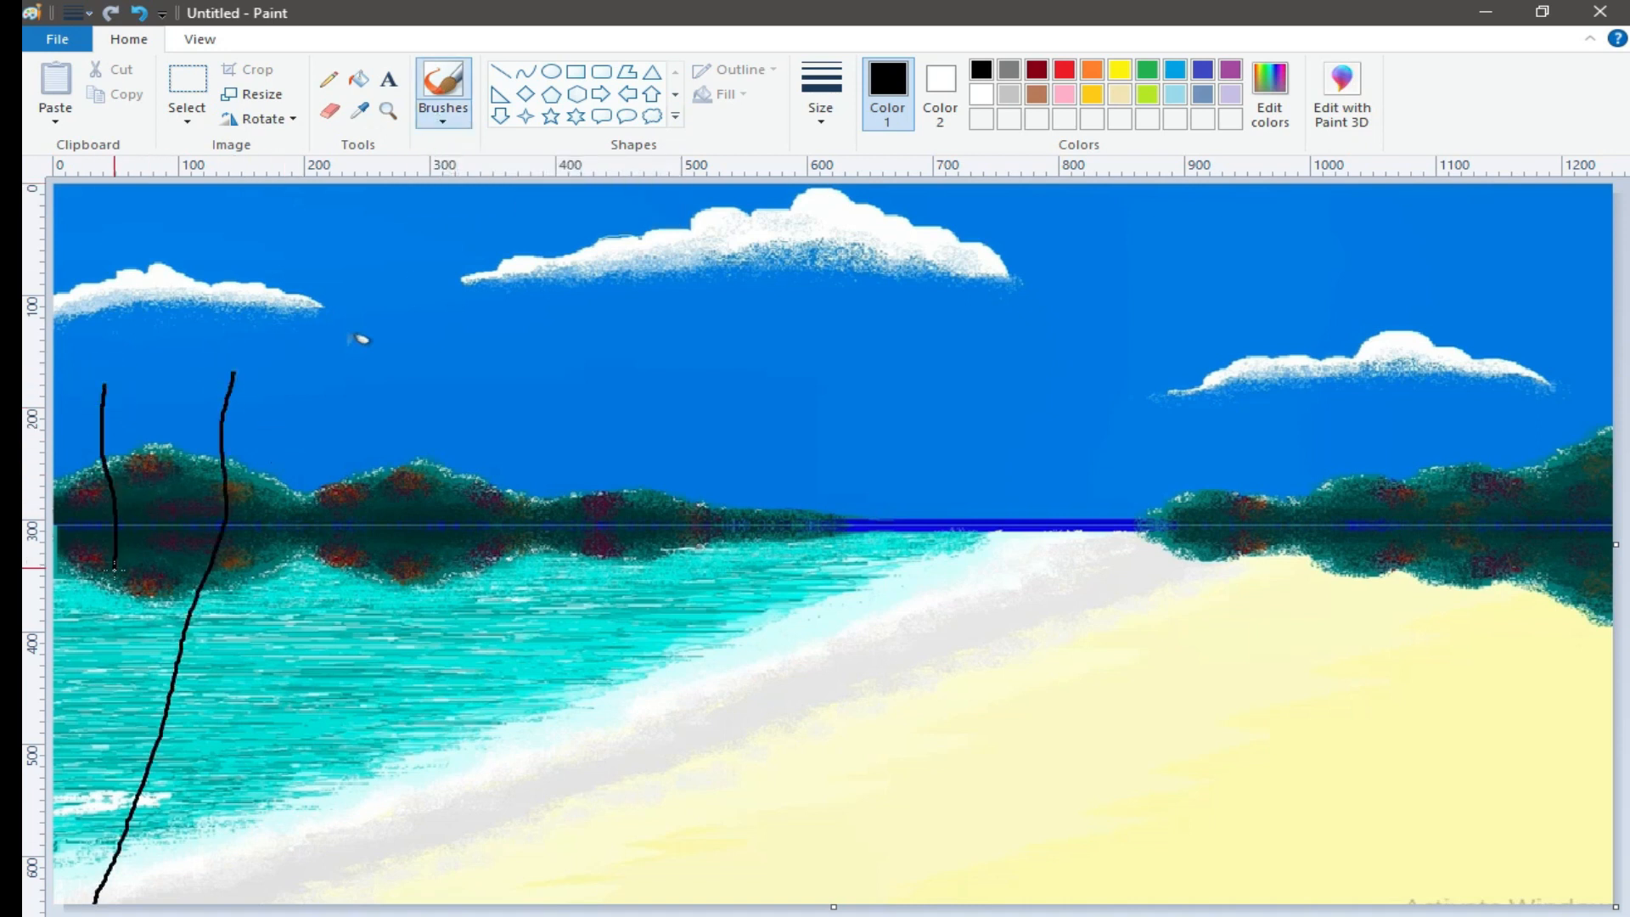
Thicken both black tree trunks and their shared base with a wider brush
left_click(820, 100)
left_click(818, 278)
left_click_drag(104, 388, 108, 580)
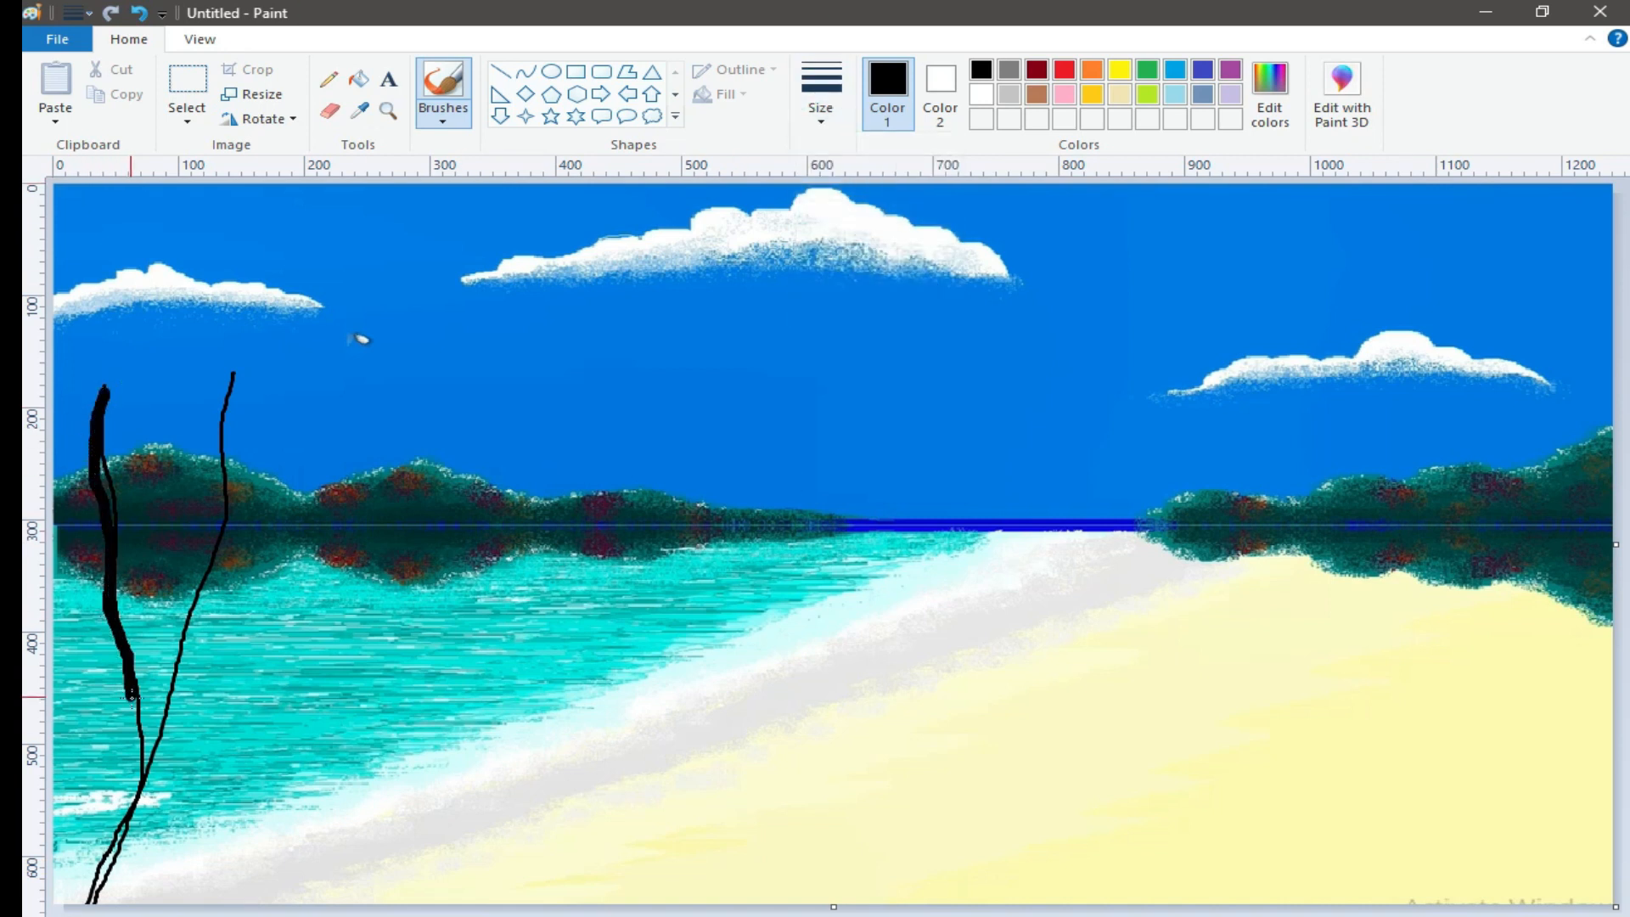
mouse_move(133, 698)
left_mouse_down()
mouse_move(133, 768)
mouse_move(68, 899)
left_mouse_up()
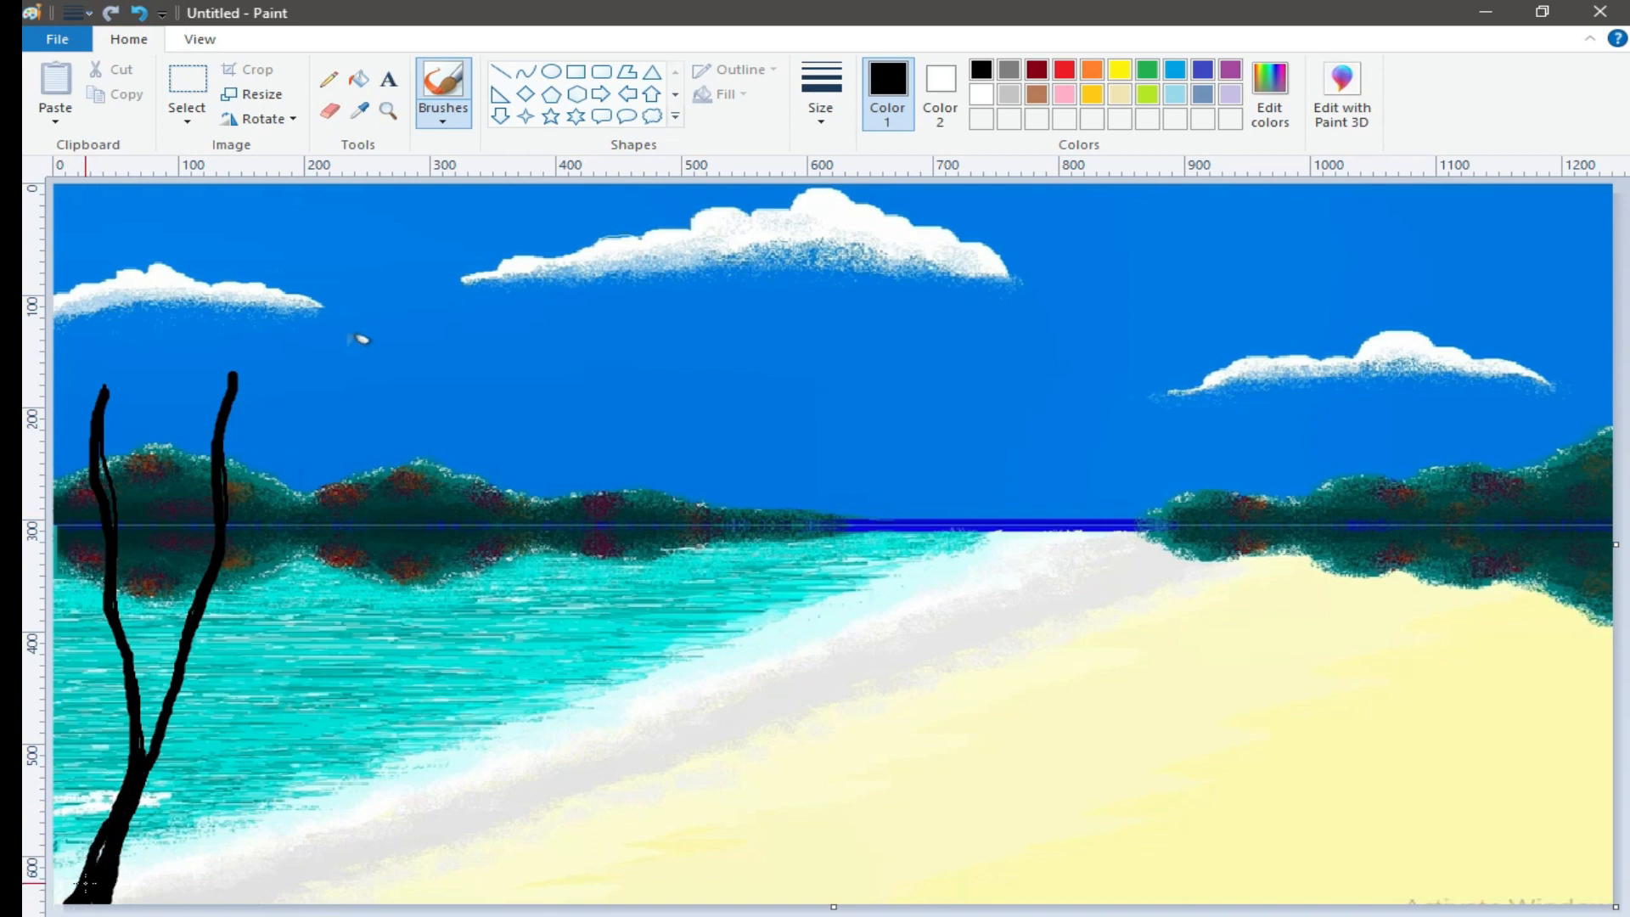
left_click_drag(95, 436, 100, 487)
Mix a very dark maroon with RGB 60, 0, 9 and fill the black tree trunks with it
left_click(1036, 69)
left_click(1269, 89)
left_click_drag(1093, 556, 1089, 591)
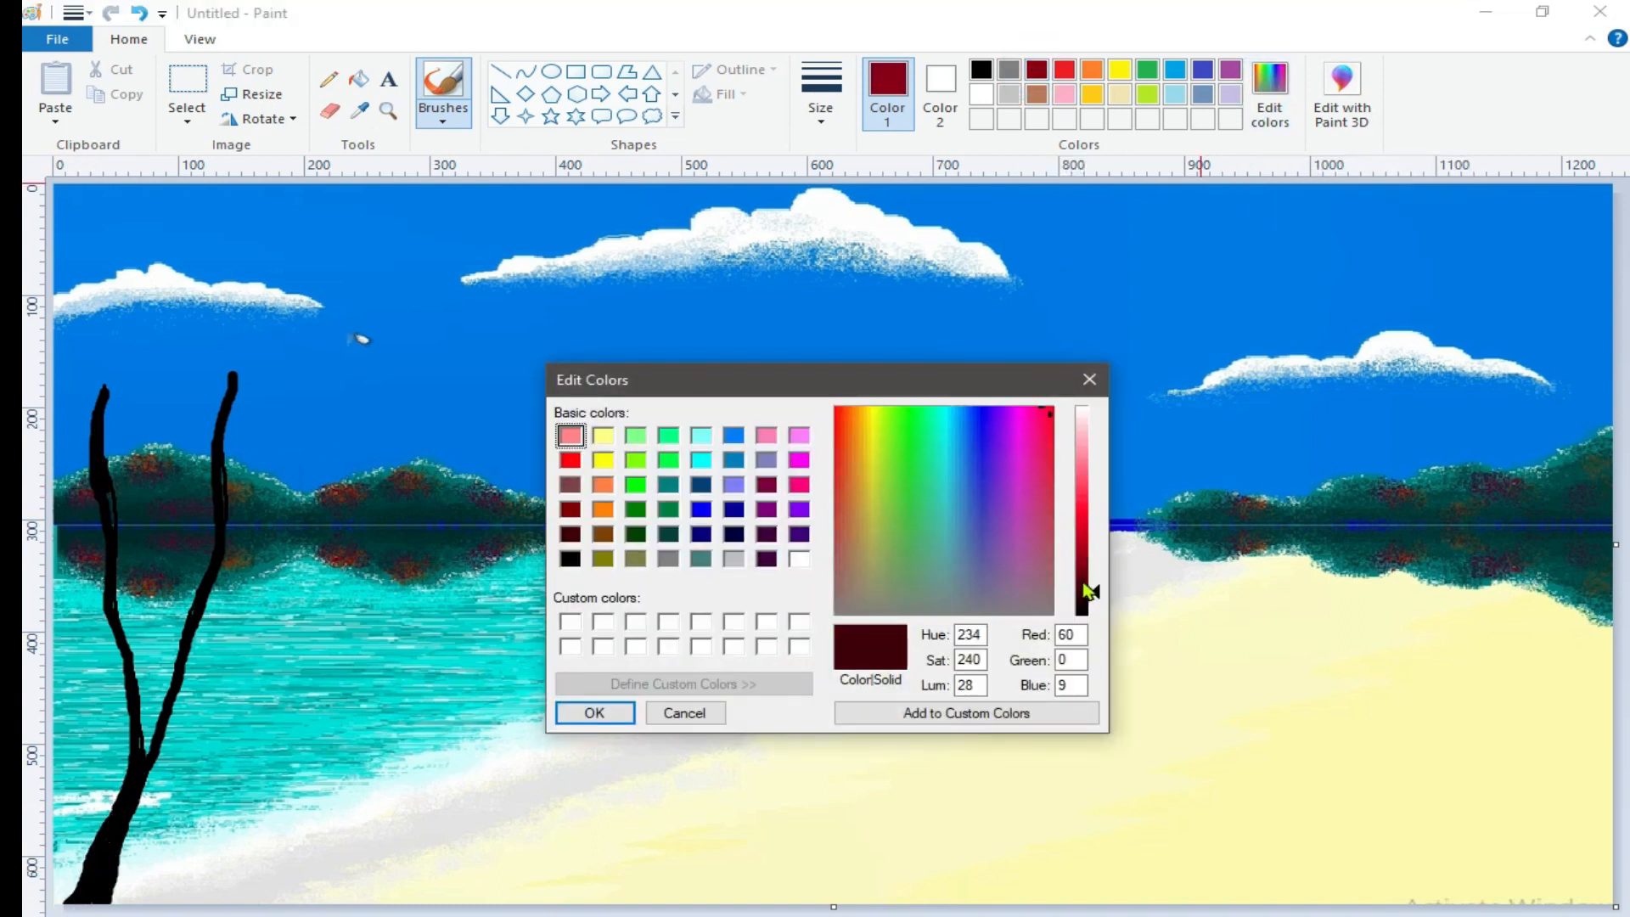
left_click(594, 712)
left_click(359, 79)
left_click(106, 413)
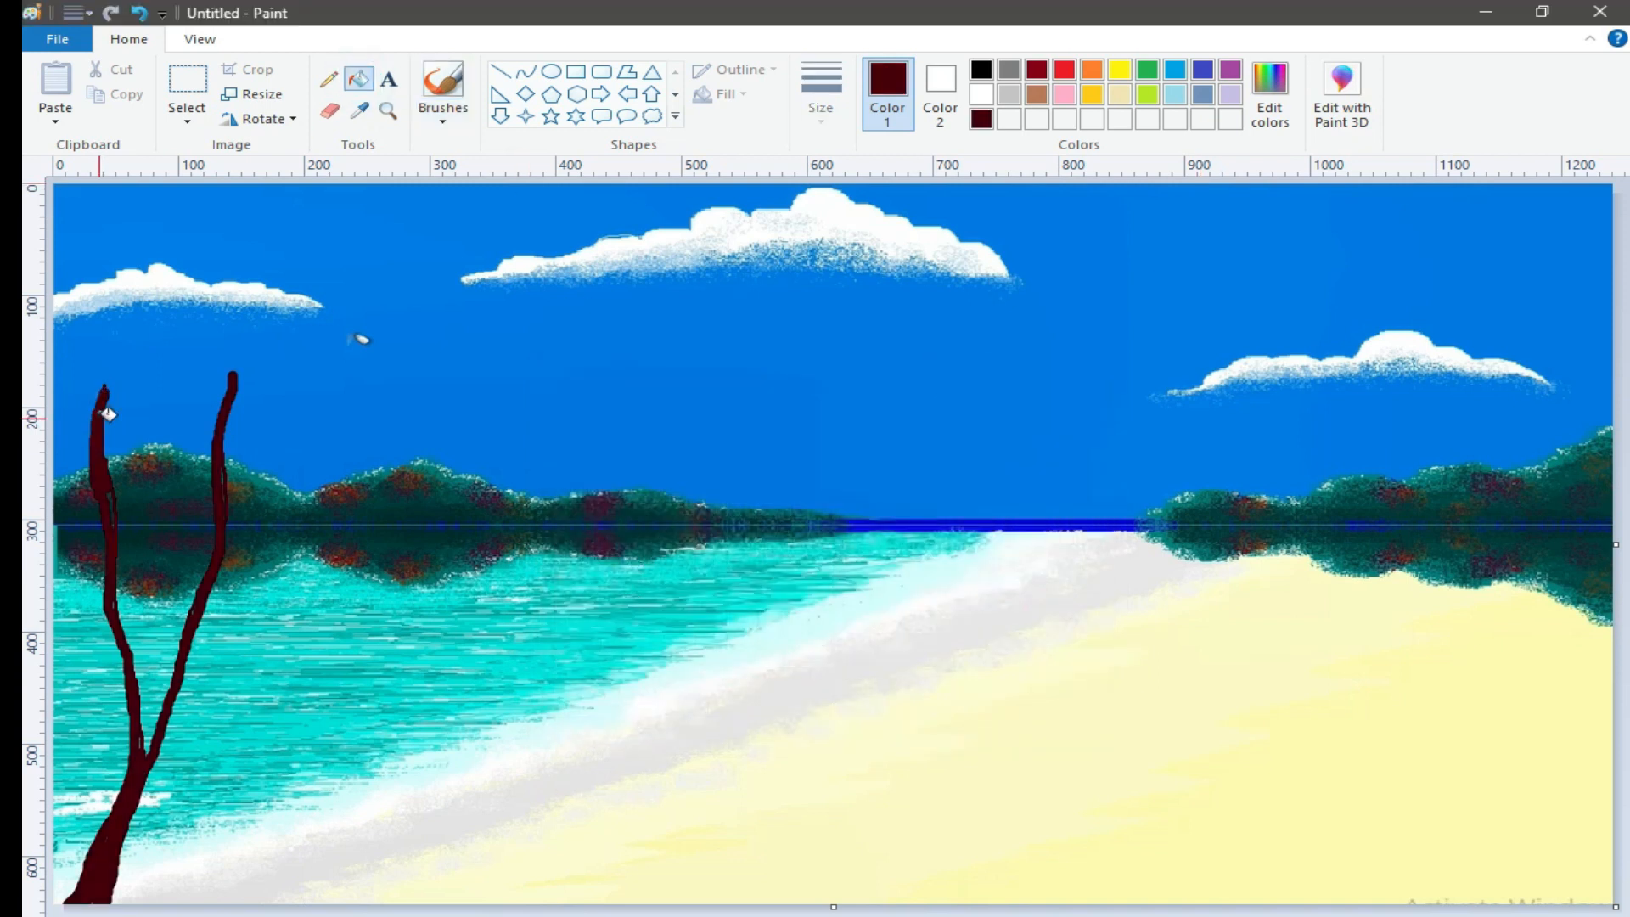
Mix a brighter maroon with RGB 113, 0, 17 and refill the tree trunks with it
left_click(1274, 89)
left_click_drag(1092, 578, 1092, 564)
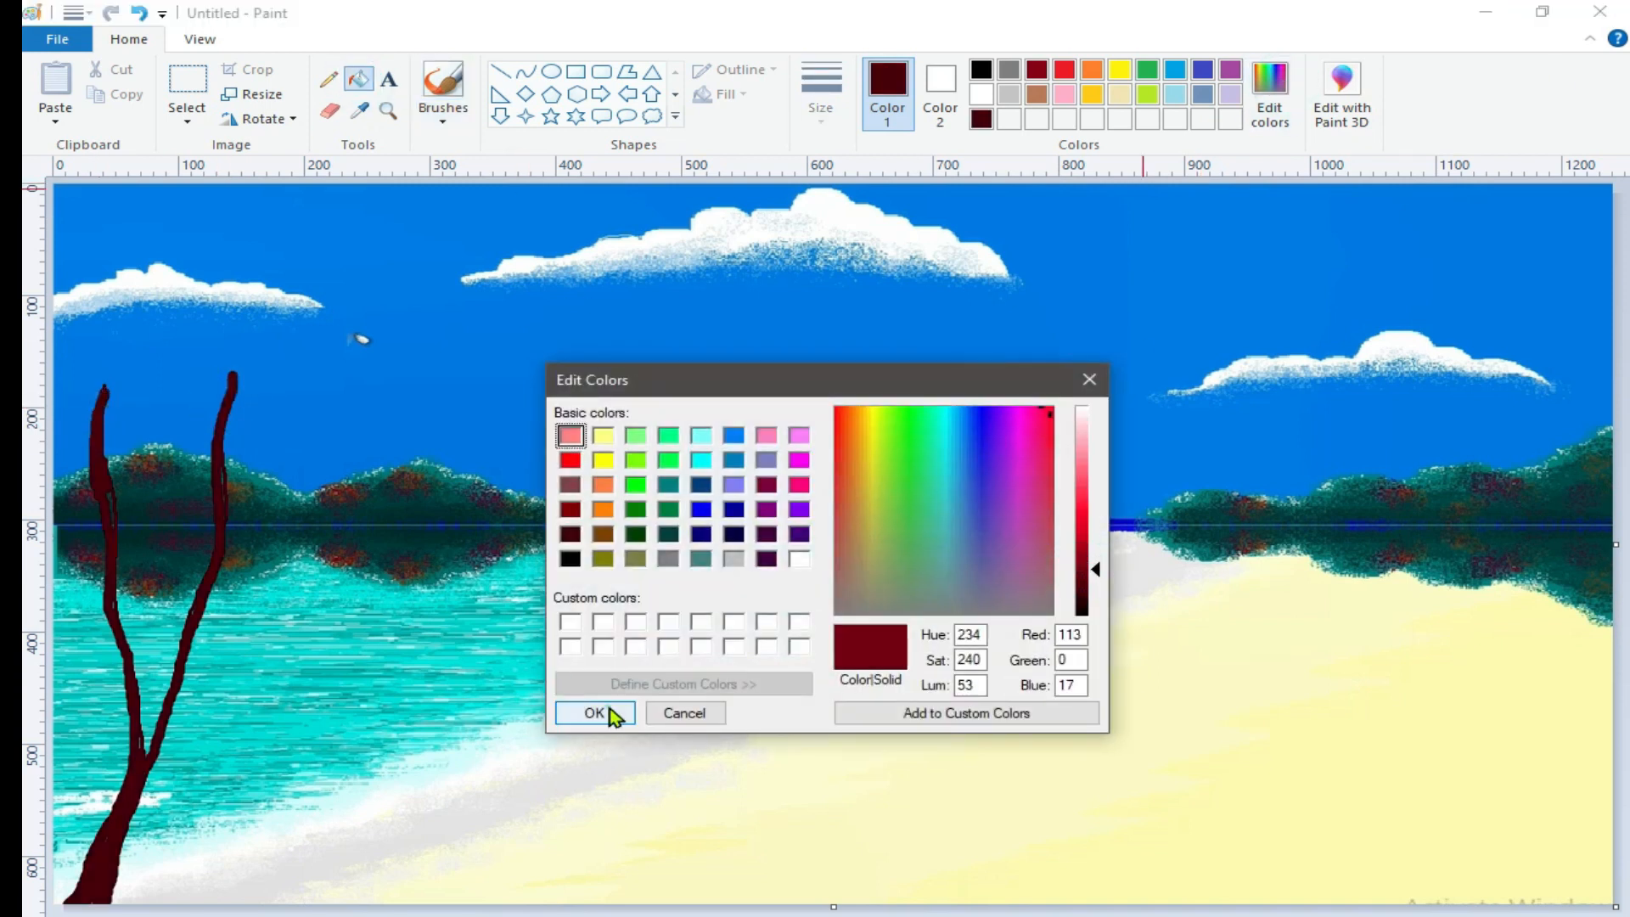
left_click(598, 714)
left_click(219, 472)
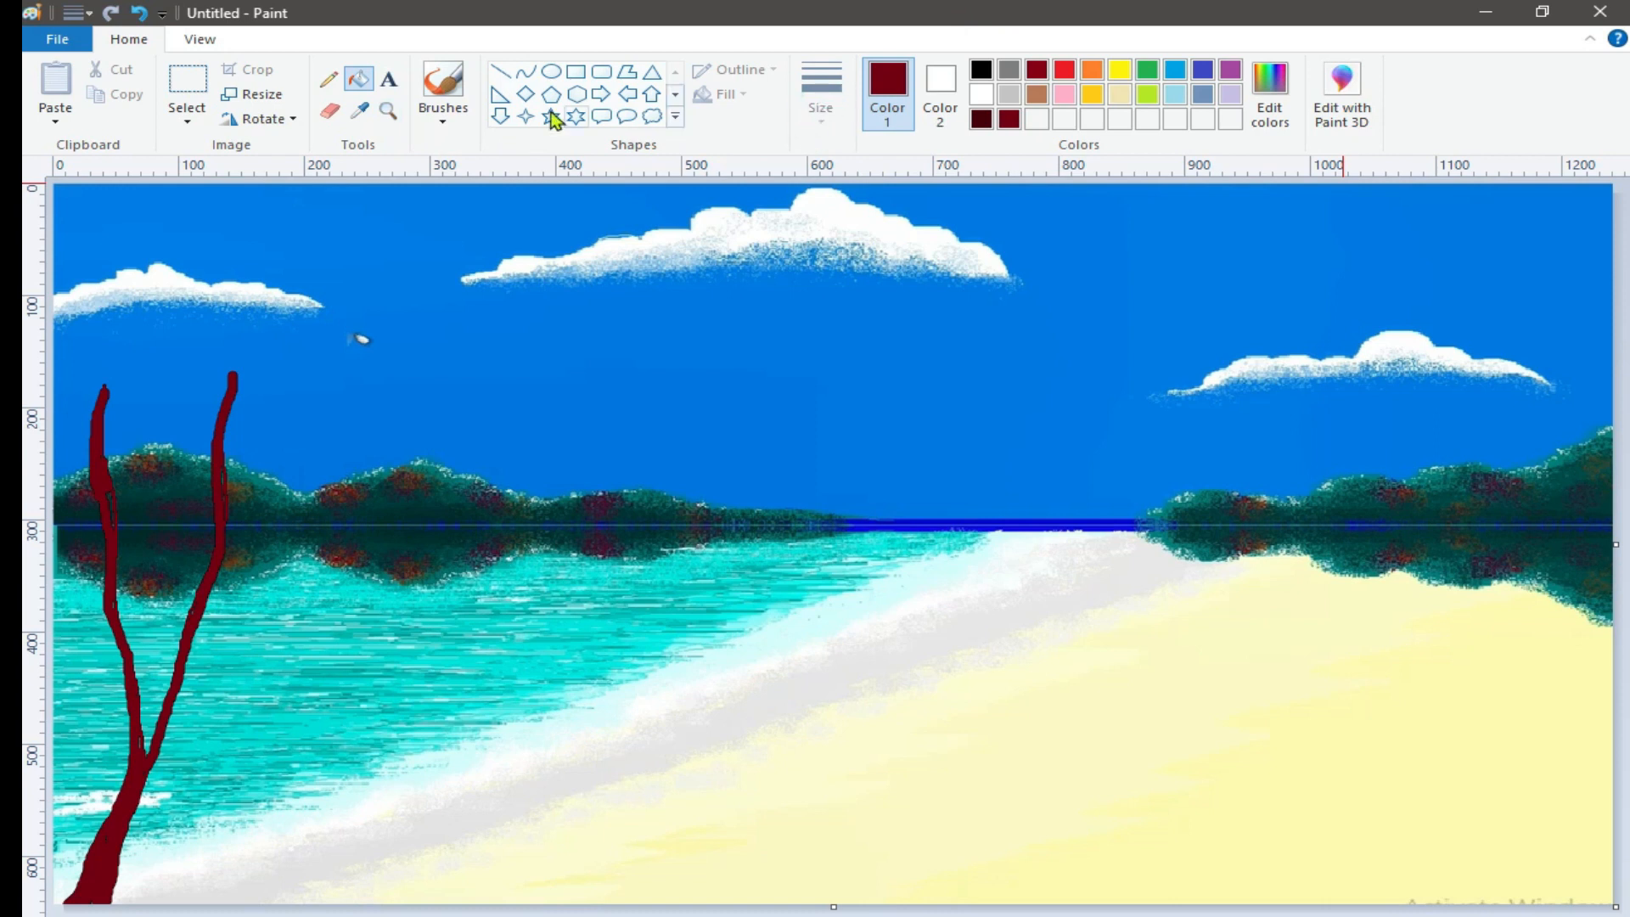
Extend both trunks upward with a narrower maroon brush and paint the main branches reaching into the sky
left_click(443, 118)
left_click(444, 156)
left_click(817, 115)
left_click(829, 244)
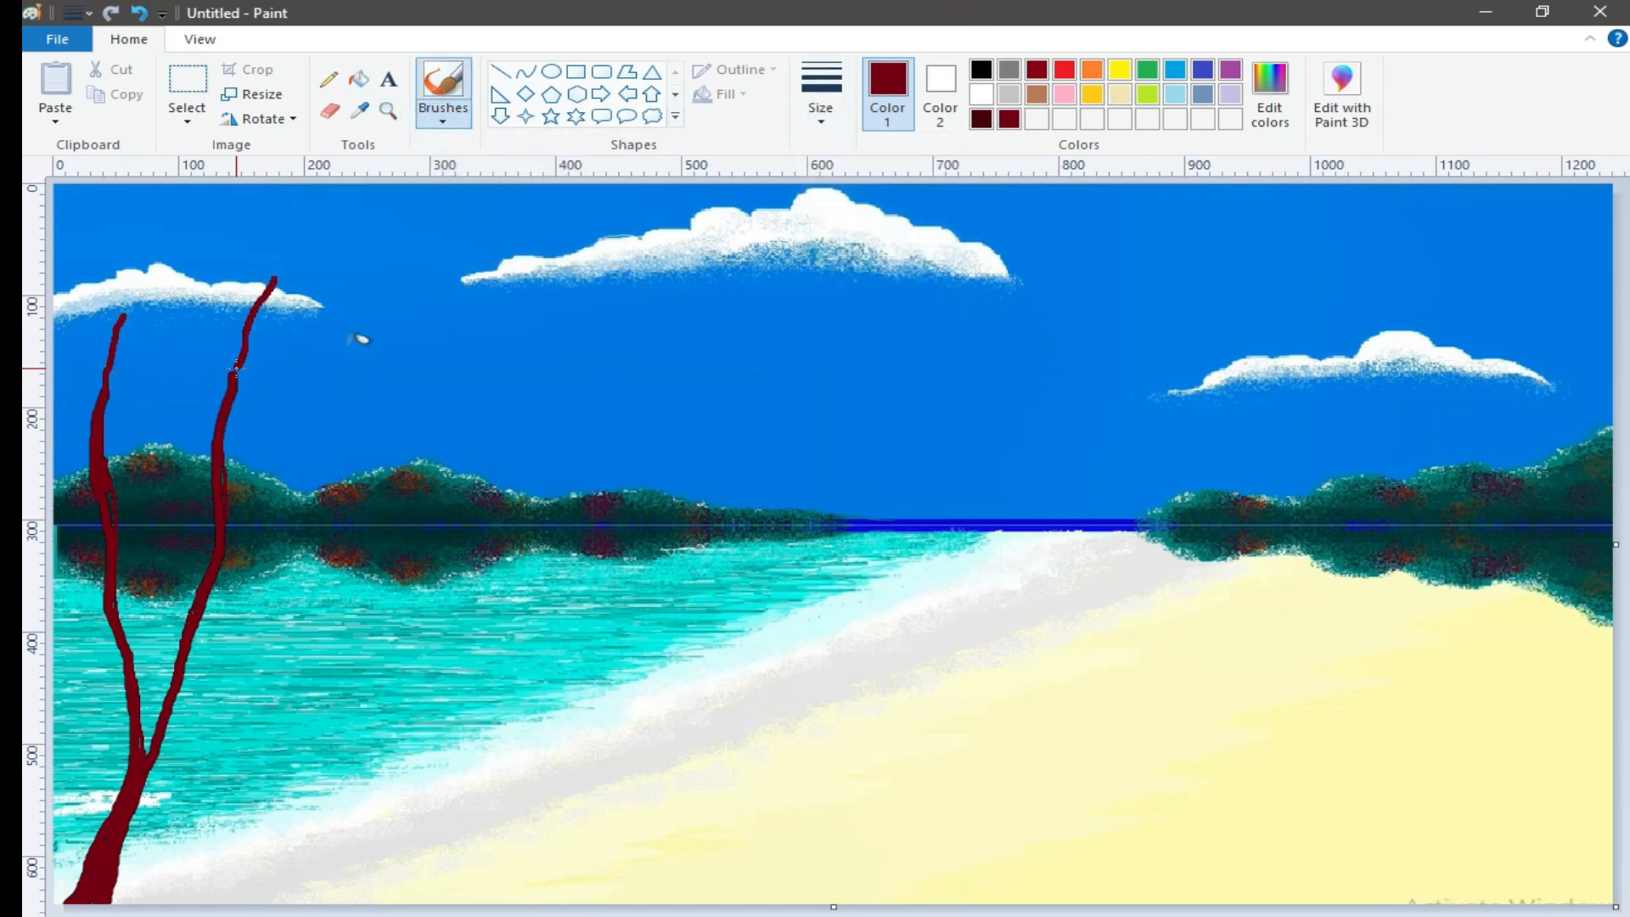
left_click_drag(343, 379, 220, 533)
left_click_drag(56, 252, 100, 420)
left_click_drag(197, 199, 206, 430)
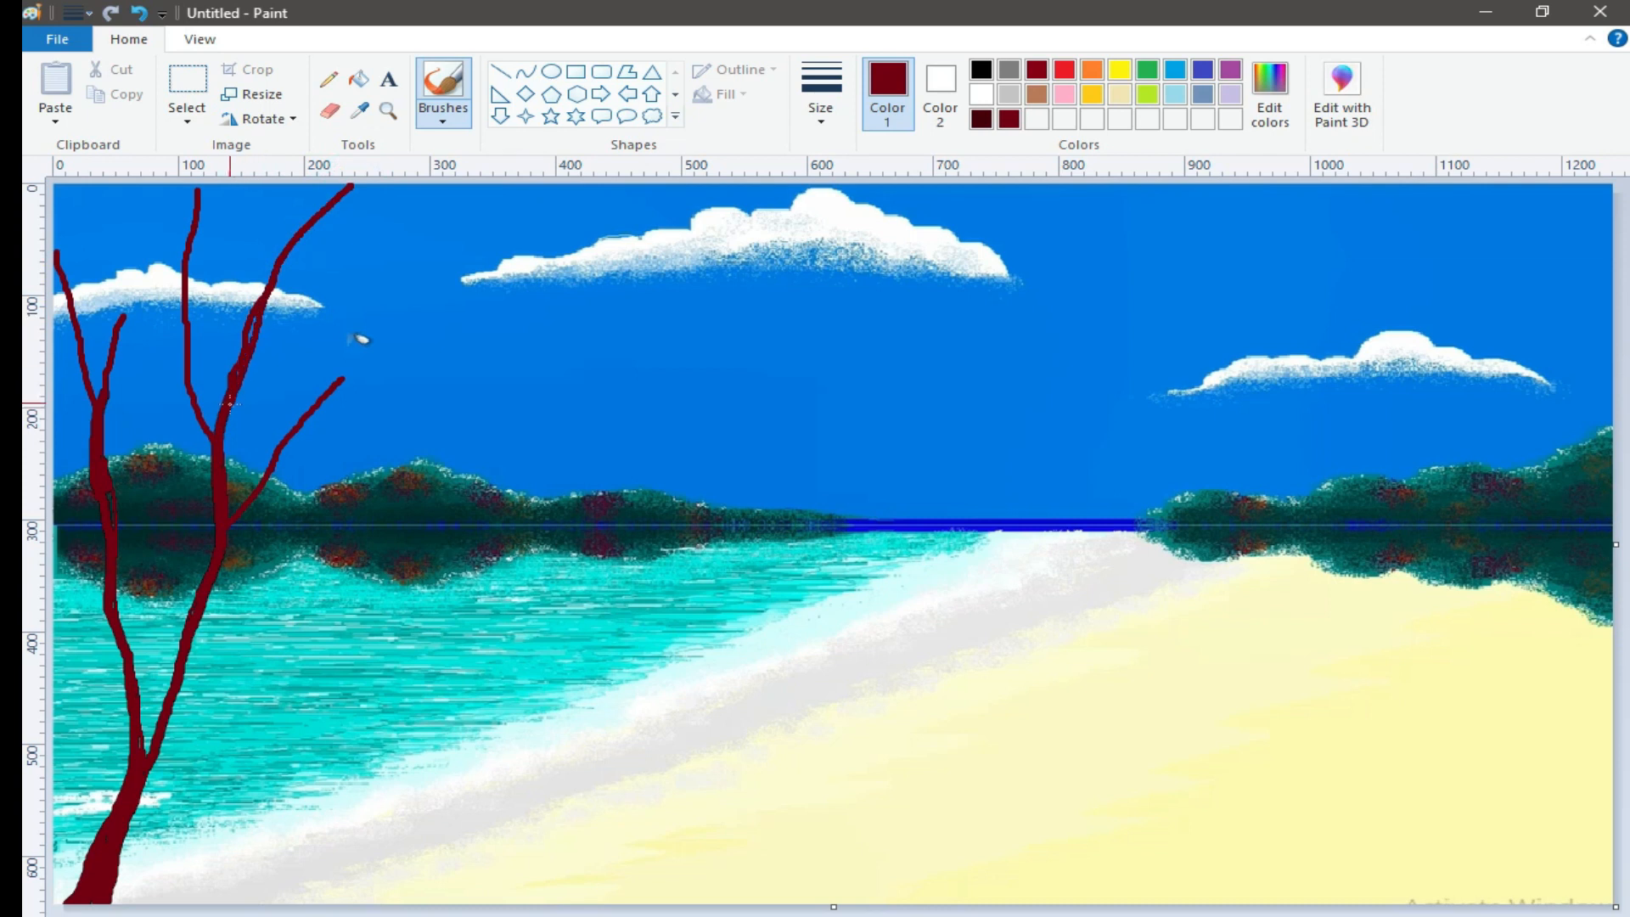
Paint thin maroon twigs forking off the ends of the tree's branches with a finer brush
left_click(830, 131)
left_click(849, 202)
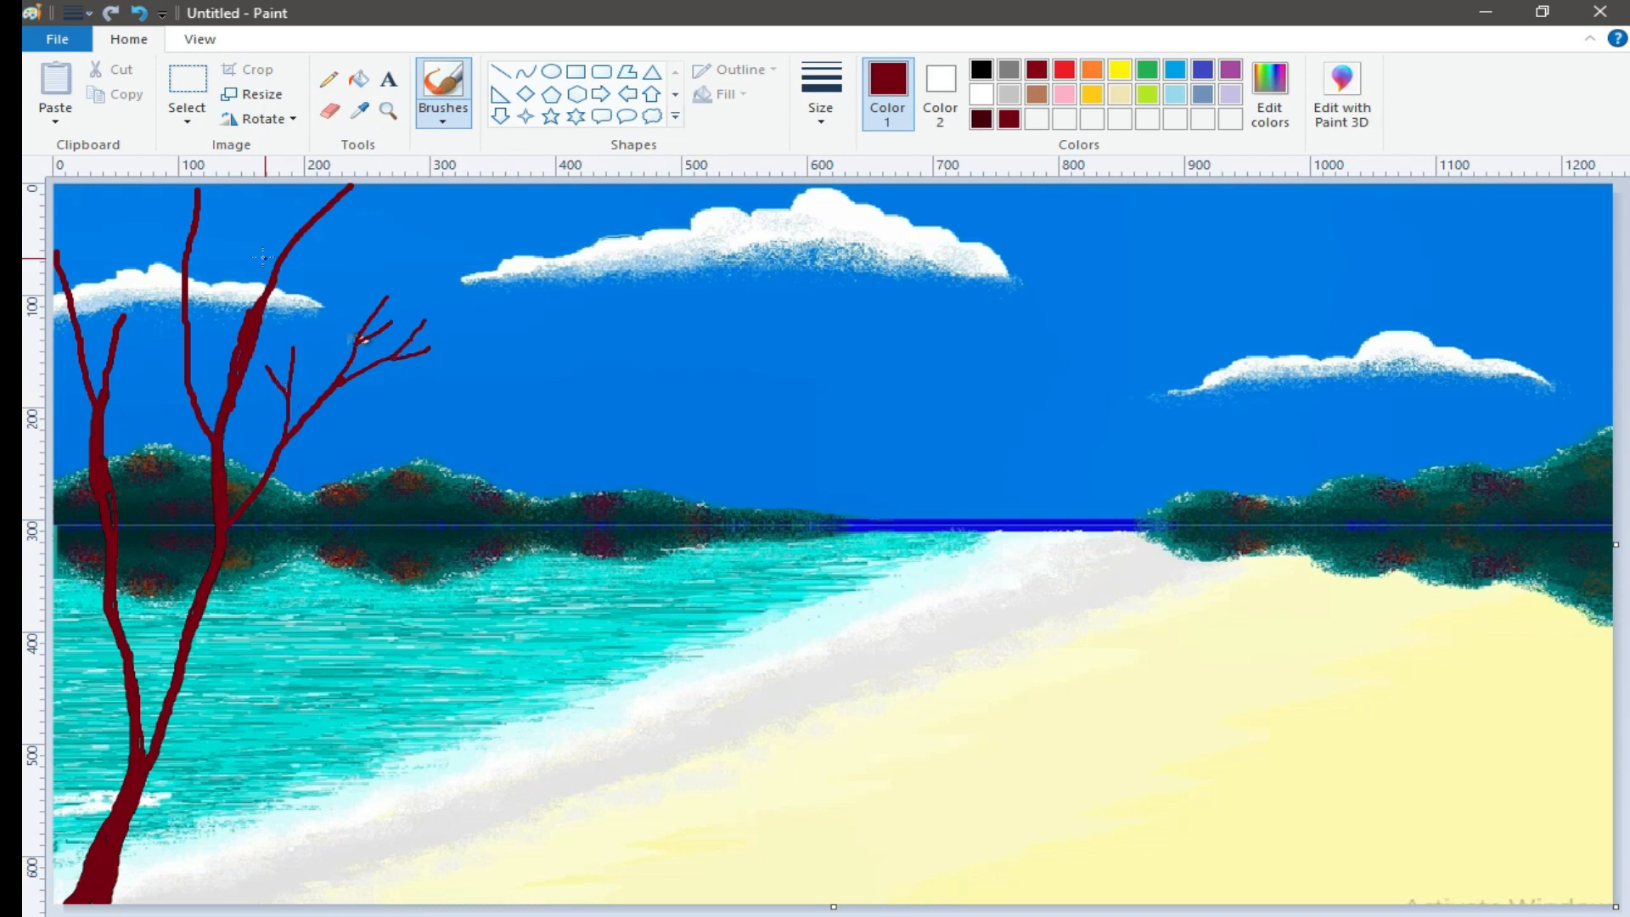
left_click_drag(98, 227, 73, 320)
left_click_drag(245, 203, 189, 306)
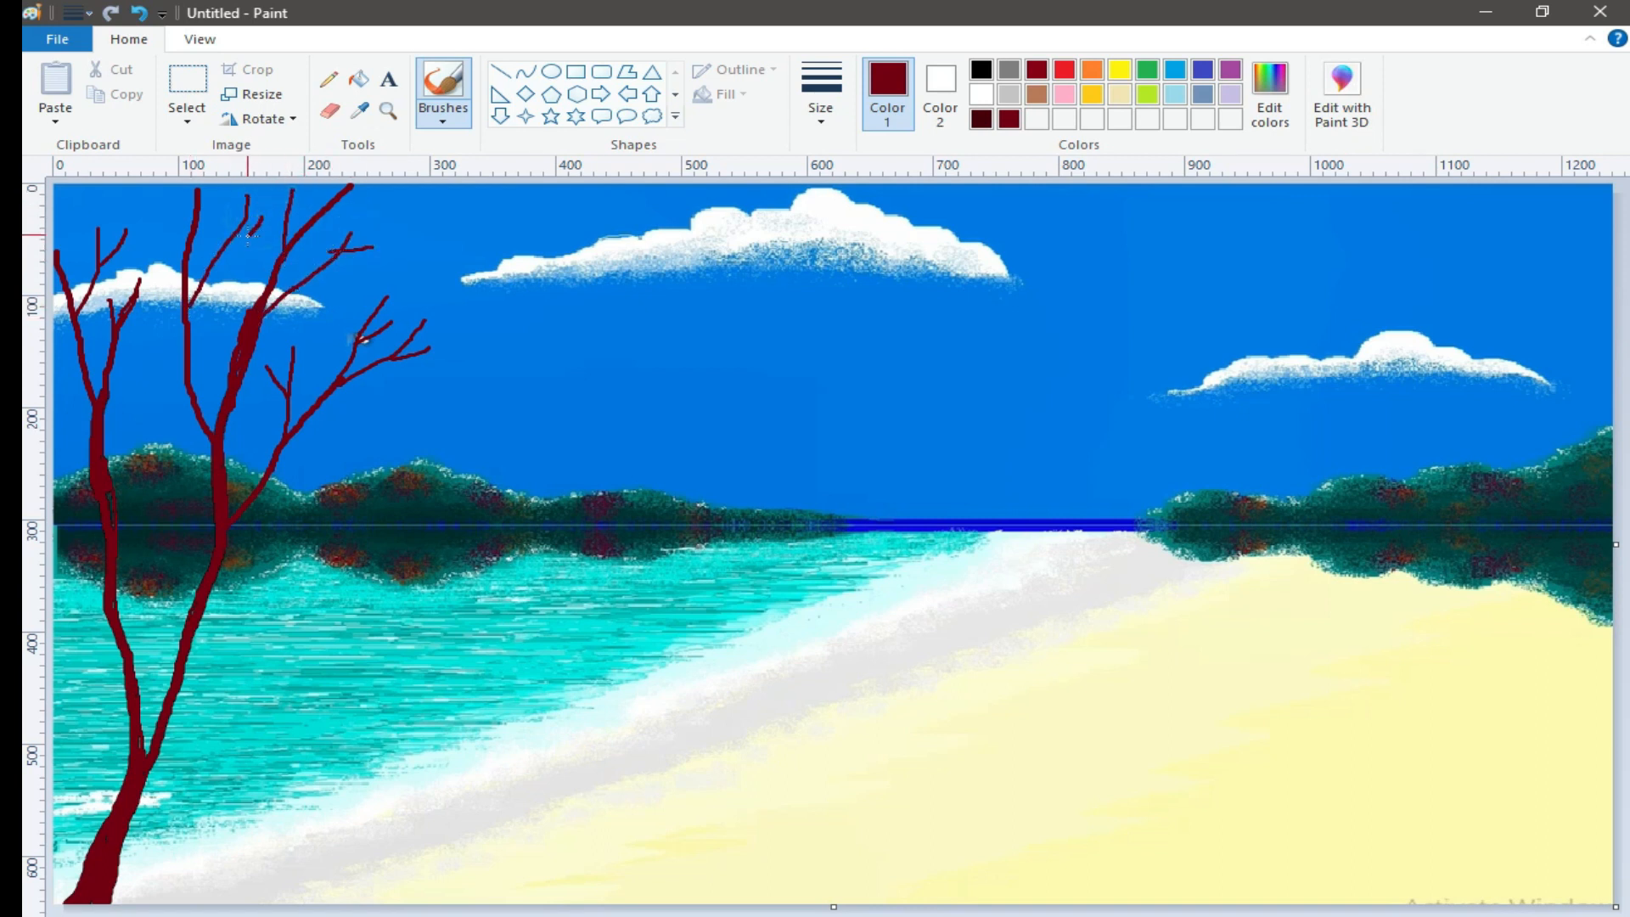
left_click_drag(153, 189, 197, 234)
Sample dark green from the hills and paint foliage clumps around the branch ends with a wide textured brush
left_click(360, 110)
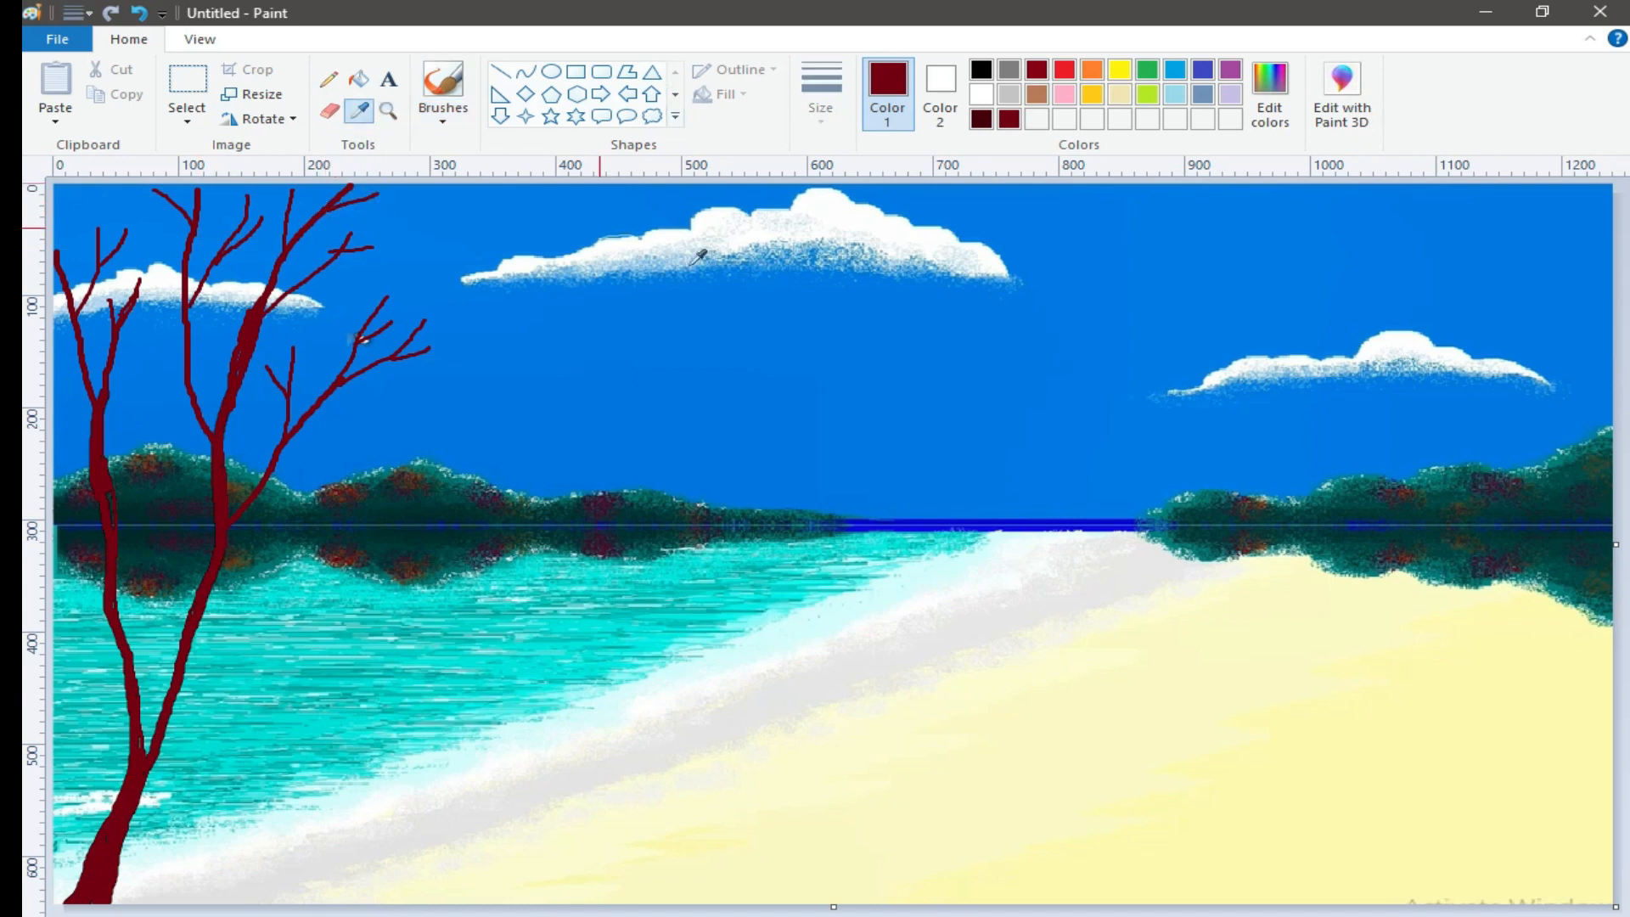
left_click(387, 532)
left_click(442, 110)
left_click(522, 212)
left_click(820, 98)
left_click(810, 201)
mouse_move(261, 353)
left_mouse_down()
mouse_move(244, 384)
mouse_move(269, 353)
mouse_move(233, 364)
mouse_move(320, 357)
mouse_move(288, 333)
mouse_move(310, 324)
mouse_move(293, 330)
mouse_move(305, 342)
mouse_move(394, 330)
mouse_move(412, 305)
mouse_move(381, 304)
mouse_move(411, 306)
mouse_move(395, 270)
left_mouse_up()
mouse_move(431, 351)
left_mouse_down()
mouse_move(452, 354)
mouse_move(440, 313)
mouse_move(464, 314)
mouse_move(452, 295)
mouse_move(465, 291)
left_mouse_up()
mouse_move(187, 253)
left_mouse_down()
mouse_move(126, 275)
mouse_move(151, 291)
mouse_move(114, 285)
mouse_move(76, 335)
mouse_move(121, 319)
mouse_move(86, 324)
mouse_move(59, 215)
mouse_move(100, 216)
mouse_move(90, 242)
mouse_move(149, 225)
left_mouse_up()
mouse_move(259, 217)
left_mouse_down()
mouse_move(230, 194)
mouse_move(225, 216)
left_mouse_up()
left_click_drag(380, 232, 225, 233)
mouse_move(246, 353)
left_mouse_down()
mouse_move(313, 381)
mouse_move(326, 356)
mouse_move(309, 335)
mouse_move(332, 346)
mouse_move(315, 299)
left_mouse_up()
left_click_drag(272, 304, 318, 327)
mouse_move(450, 355)
left_mouse_down()
mouse_move(461, 371)
mouse_move(431, 365)
left_mouse_up()
mouse_move(398, 446)
left_mouse_down()
mouse_move(364, 443)
mouse_move(367, 424)
left_mouse_up()
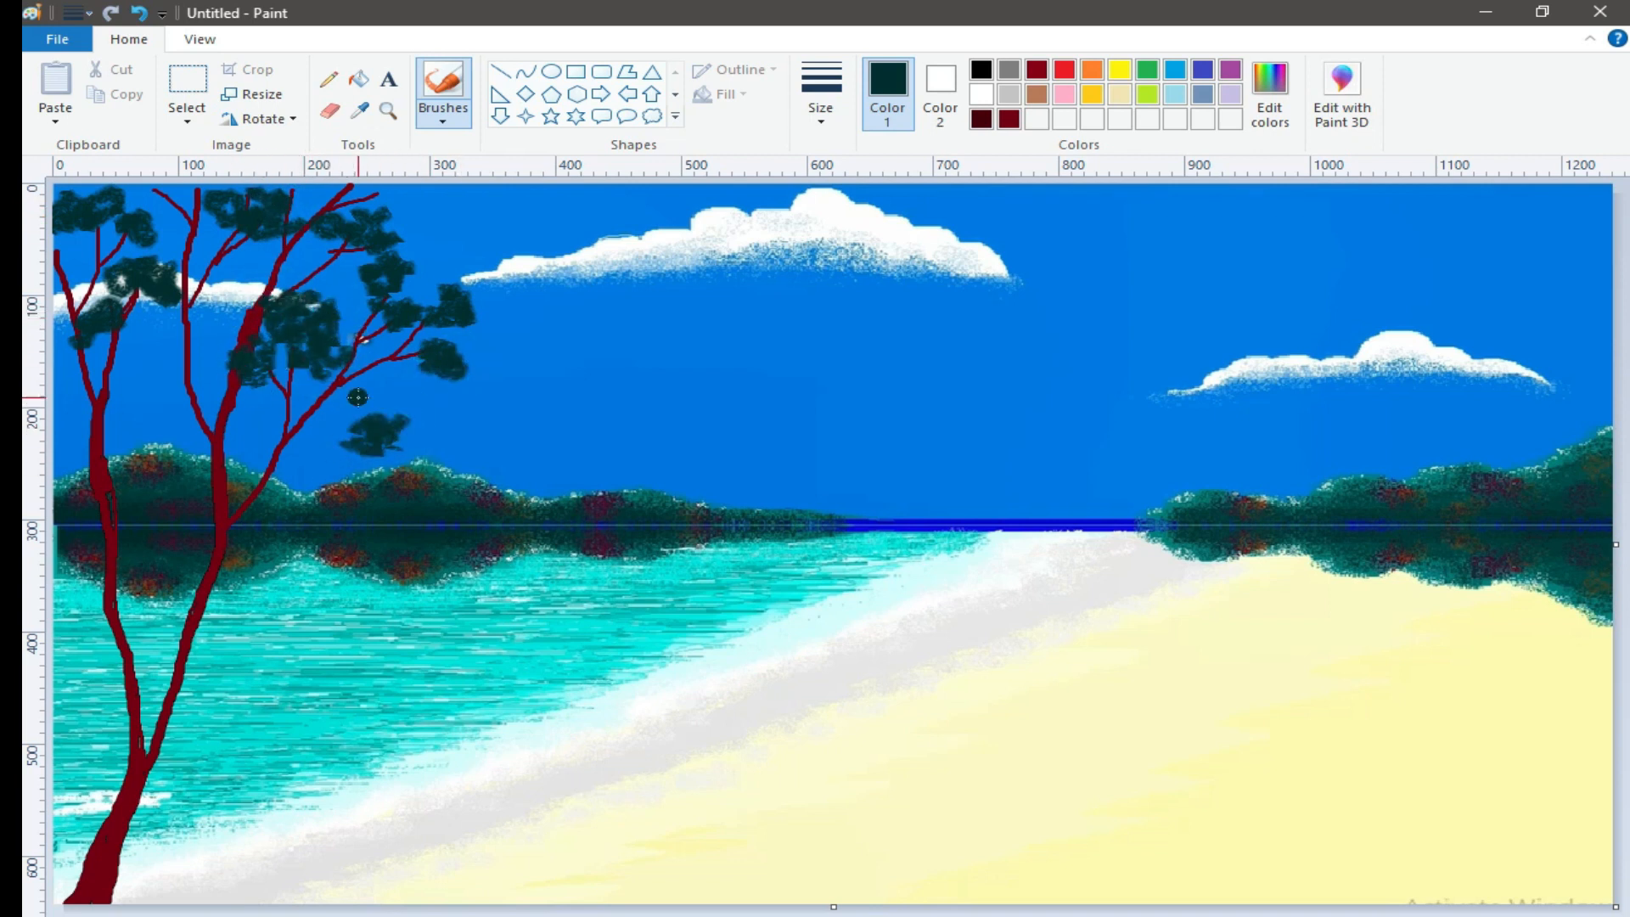
Paint maroon twigs joining the lowest right foliage clumps to the tree's branch
left_click(443, 122)
left_click(442, 151)
left_click(1009, 118)
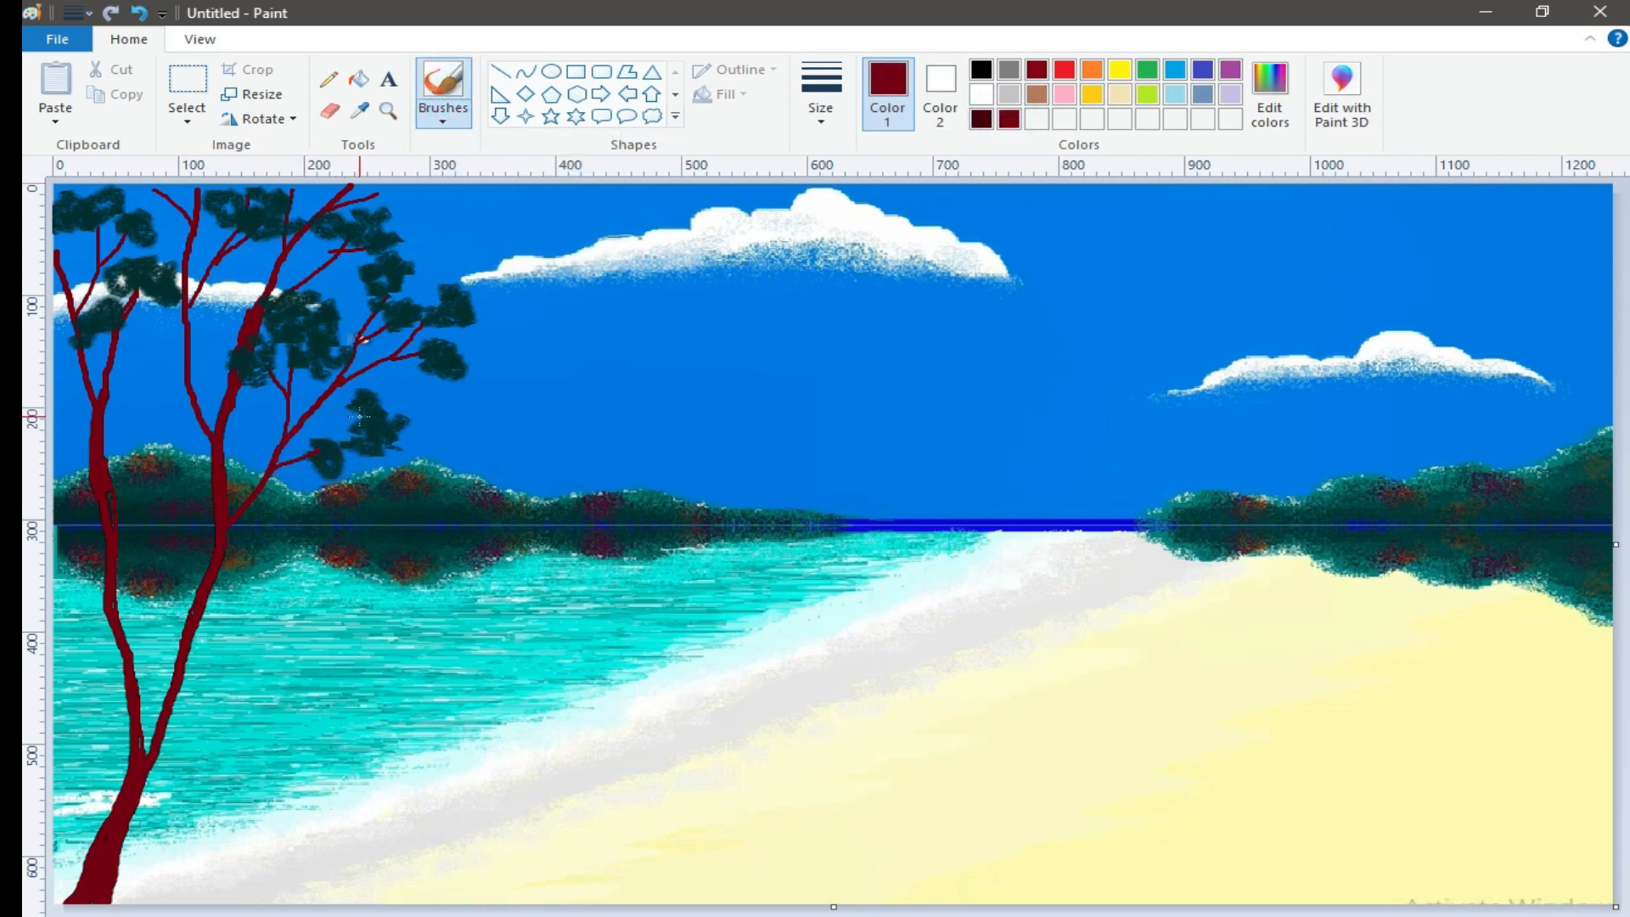
Sample the dark green again and add more foliage clumps along the lower right branch and around the crown
left_click(360, 111)
left_click(317, 432)
left_click(442, 121)
left_click(491, 161)
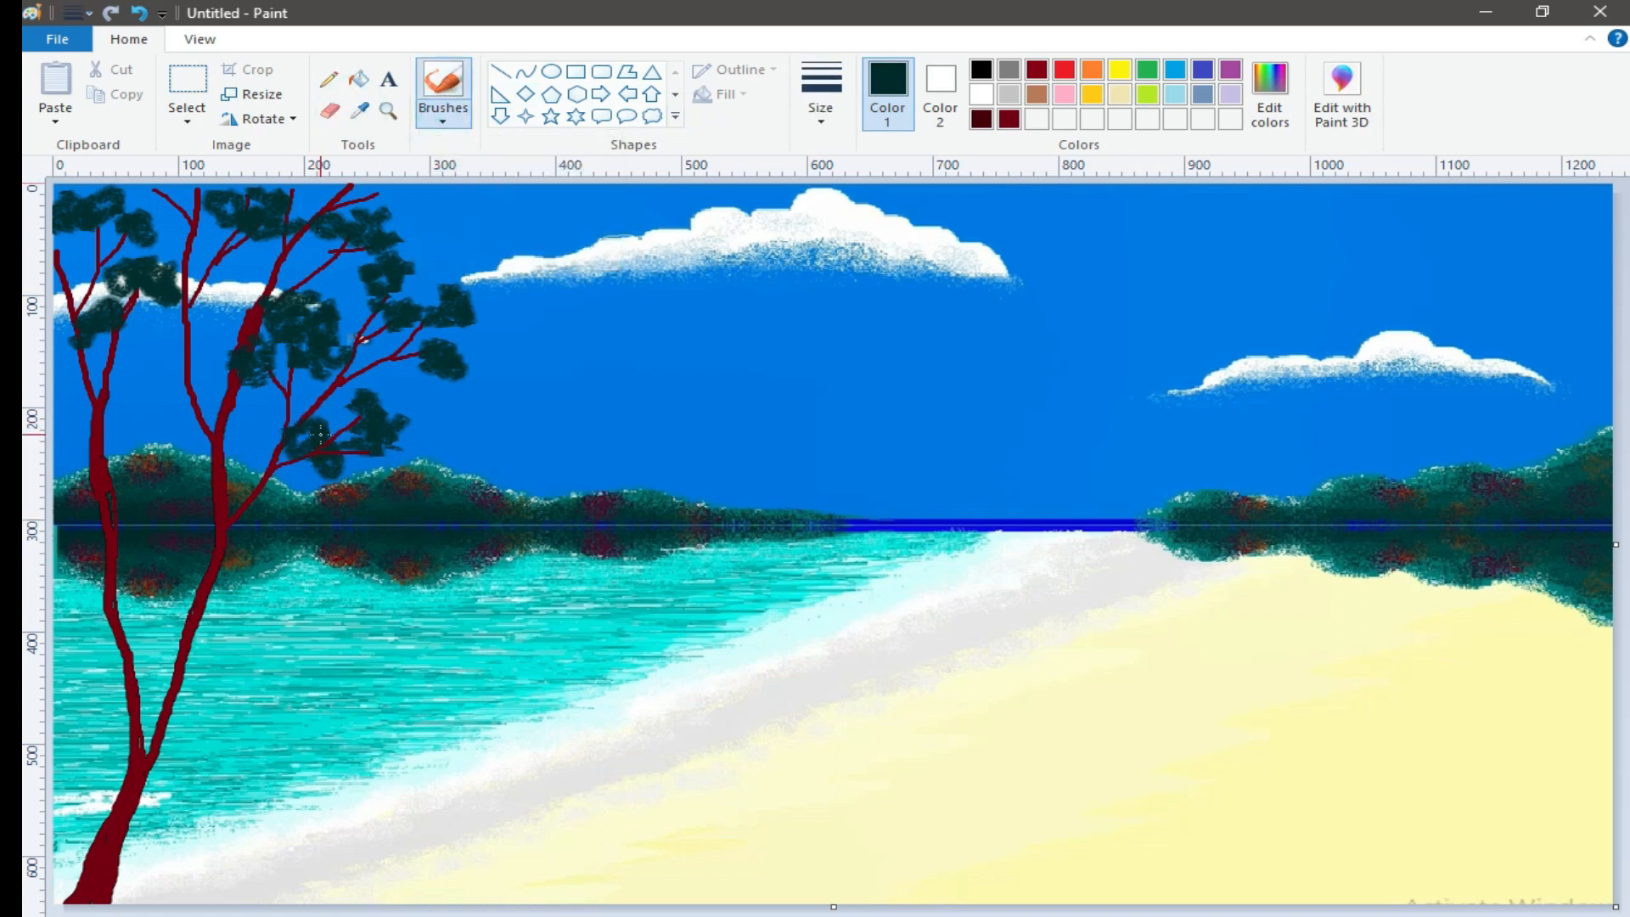
mouse_move(427, 442)
left_mouse_down()
mouse_move(425, 393)
mouse_move(365, 390)
left_mouse_up()
mouse_move(484, 362)
left_mouse_down()
mouse_move(452, 291)
mouse_move(409, 291)
mouse_move(326, 246)
mouse_move(374, 253)
mouse_move(384, 206)
mouse_move(260, 185)
left_mouse_up()
mouse_move(124, 245)
left_mouse_down()
mouse_move(102, 289)
mouse_move(193, 282)
left_mouse_up()
left_click_drag(125, 341, 66, 340)
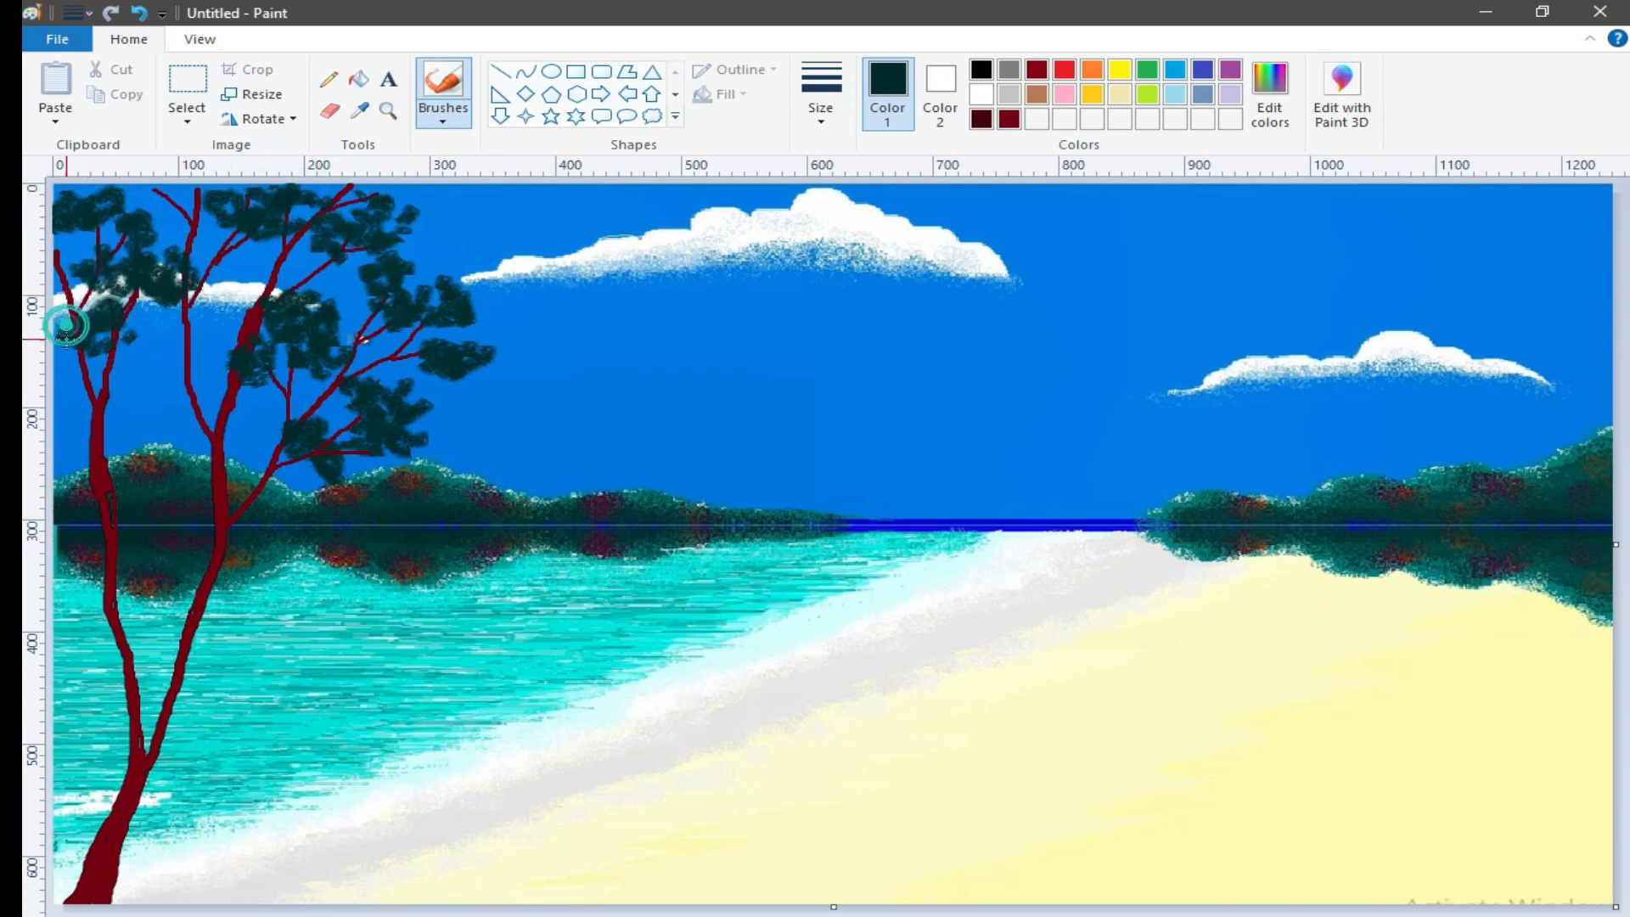
Airbrush dark green over the whole crown with a larger size to merge the clumps into dense foliage
left_click(444, 117)
left_click(596, 158)
left_click(820, 110)
left_click(853, 293)
mouse_move(449, 293)
left_mouse_down()
mouse_move(374, 289)
mouse_move(457, 276)
mouse_move(417, 253)
left_mouse_up()
mouse_move(494, 348)
left_mouse_down()
mouse_move(431, 333)
mouse_move(416, 275)
mouse_move(440, 367)
mouse_move(499, 357)
mouse_move(482, 379)
mouse_move(421, 342)
mouse_move(433, 445)
mouse_move(419, 411)
mouse_move(433, 401)
mouse_move(376, 396)
mouse_move(378, 444)
mouse_move(353, 373)
left_mouse_up()
mouse_move(374, 464)
left_mouse_down()
mouse_move(322, 428)
mouse_move(327, 324)
mouse_move(288, 332)
mouse_move(293, 272)
mouse_move(255, 365)
mouse_move(212, 331)
mouse_move(348, 357)
mouse_move(412, 346)
left_mouse_up()
mouse_move(224, 234)
left_mouse_down()
mouse_move(251, 241)
mouse_move(223, 201)
left_mouse_up()
mouse_move(408, 207)
left_mouse_down()
mouse_move(355, 206)
mouse_move(321, 245)
left_mouse_up()
mouse_move(208, 270)
left_mouse_down()
mouse_move(170, 234)
mouse_move(110, 229)
mouse_move(80, 293)
mouse_move(149, 331)
mouse_move(77, 357)
mouse_move(85, 212)
mouse_move(155, 316)
left_mouse_up()
mouse_move(339, 399)
left_mouse_down()
mouse_move(334, 375)
mouse_move(200, 320)
mouse_move(254, 263)
mouse_move(295, 328)
mouse_move(284, 397)
mouse_move(416, 456)
mouse_move(318, 448)
mouse_move(371, 274)
left_mouse_up()
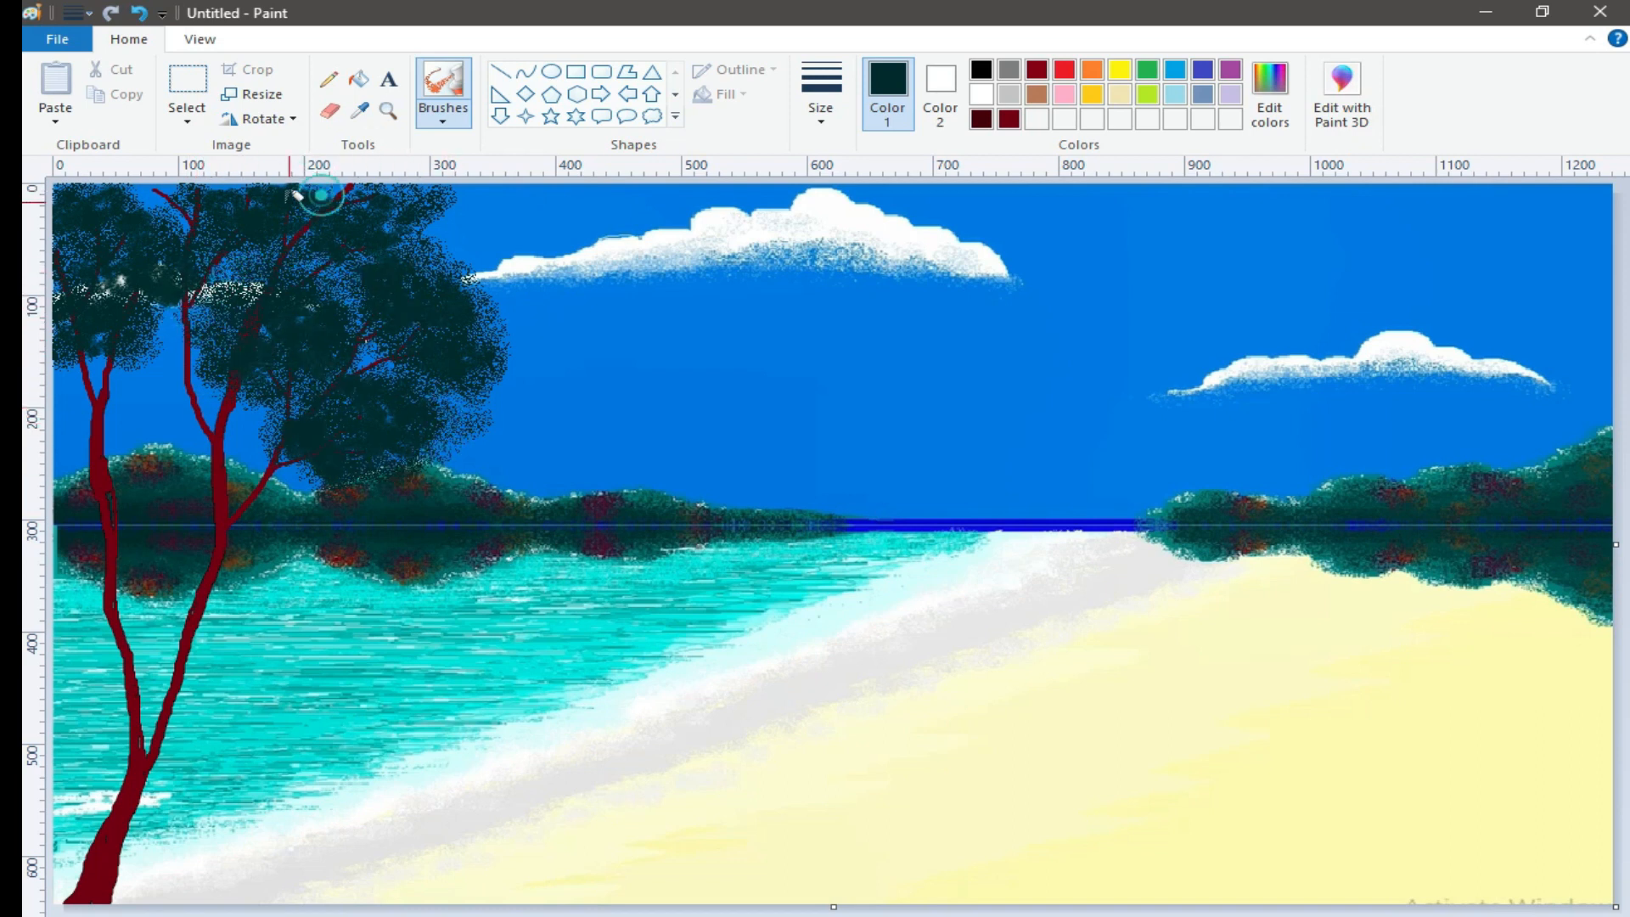
Thicken the tree trunks with a wide maroon brush and paint a new branch rising from the left trunk
left_click(1011, 121)
left_click(444, 119)
left_click(447, 154)
left_click(824, 122)
left_click(840, 159)
left_click(820, 94)
left_click(830, 244)
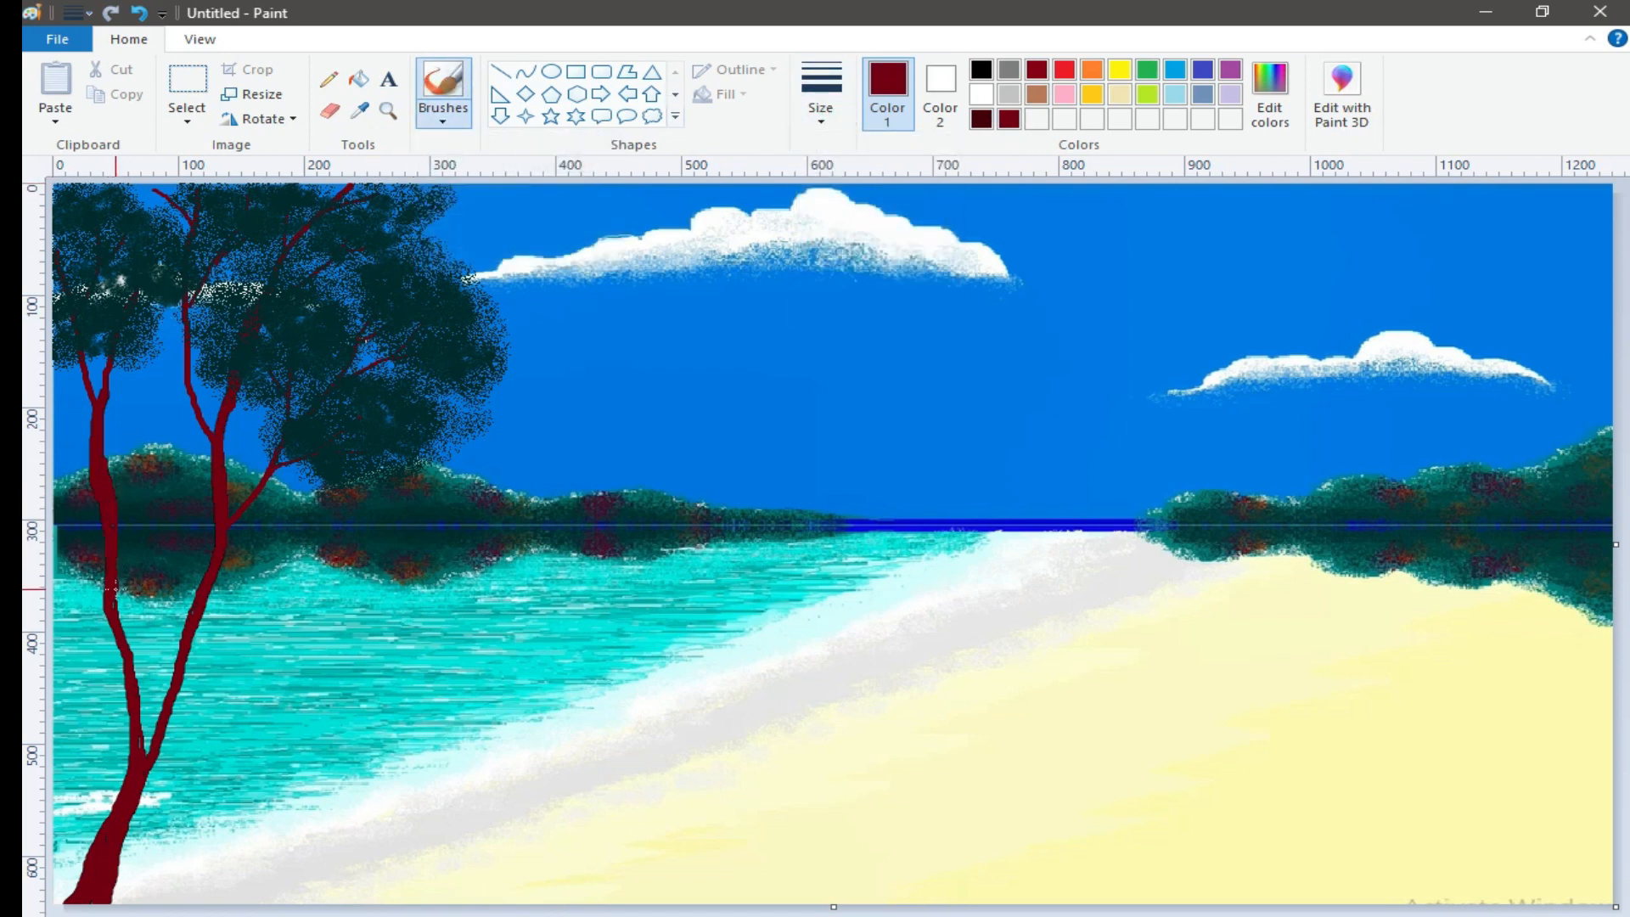
left_click(820, 94)
left_click(837, 306)
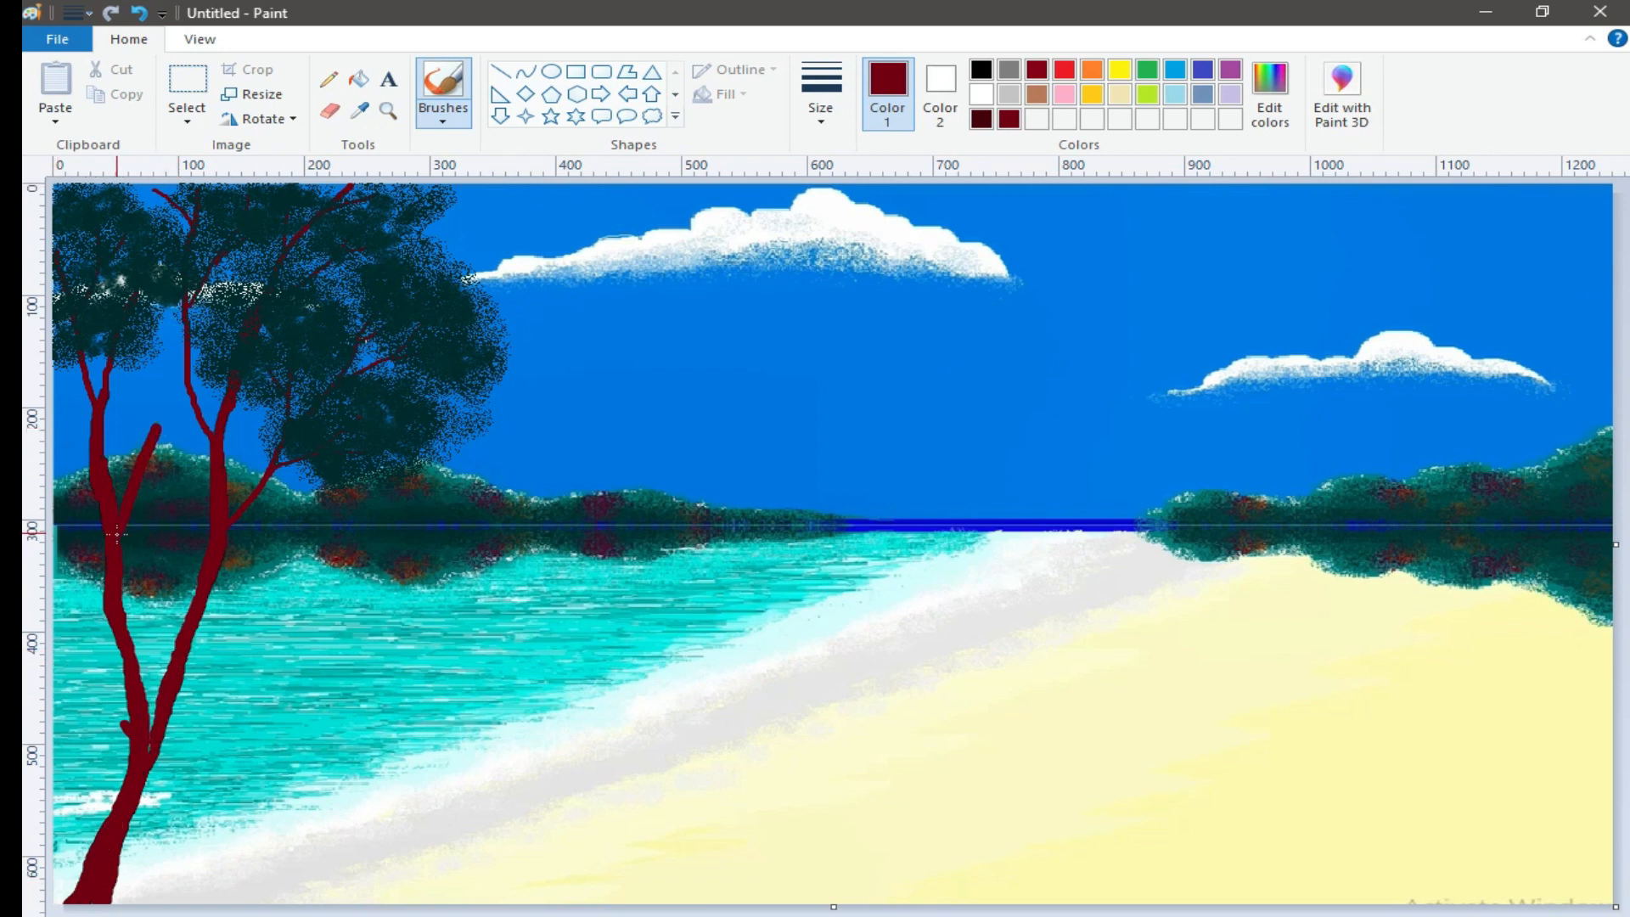
left_click_drag(168, 397, 127, 500)
Add small maroon twigs to the new branch and right trunk with a narrower brush, and widen the trunk base
left_click(820, 126)
left_click(848, 237)
left_click_drag(149, 399, 152, 362)
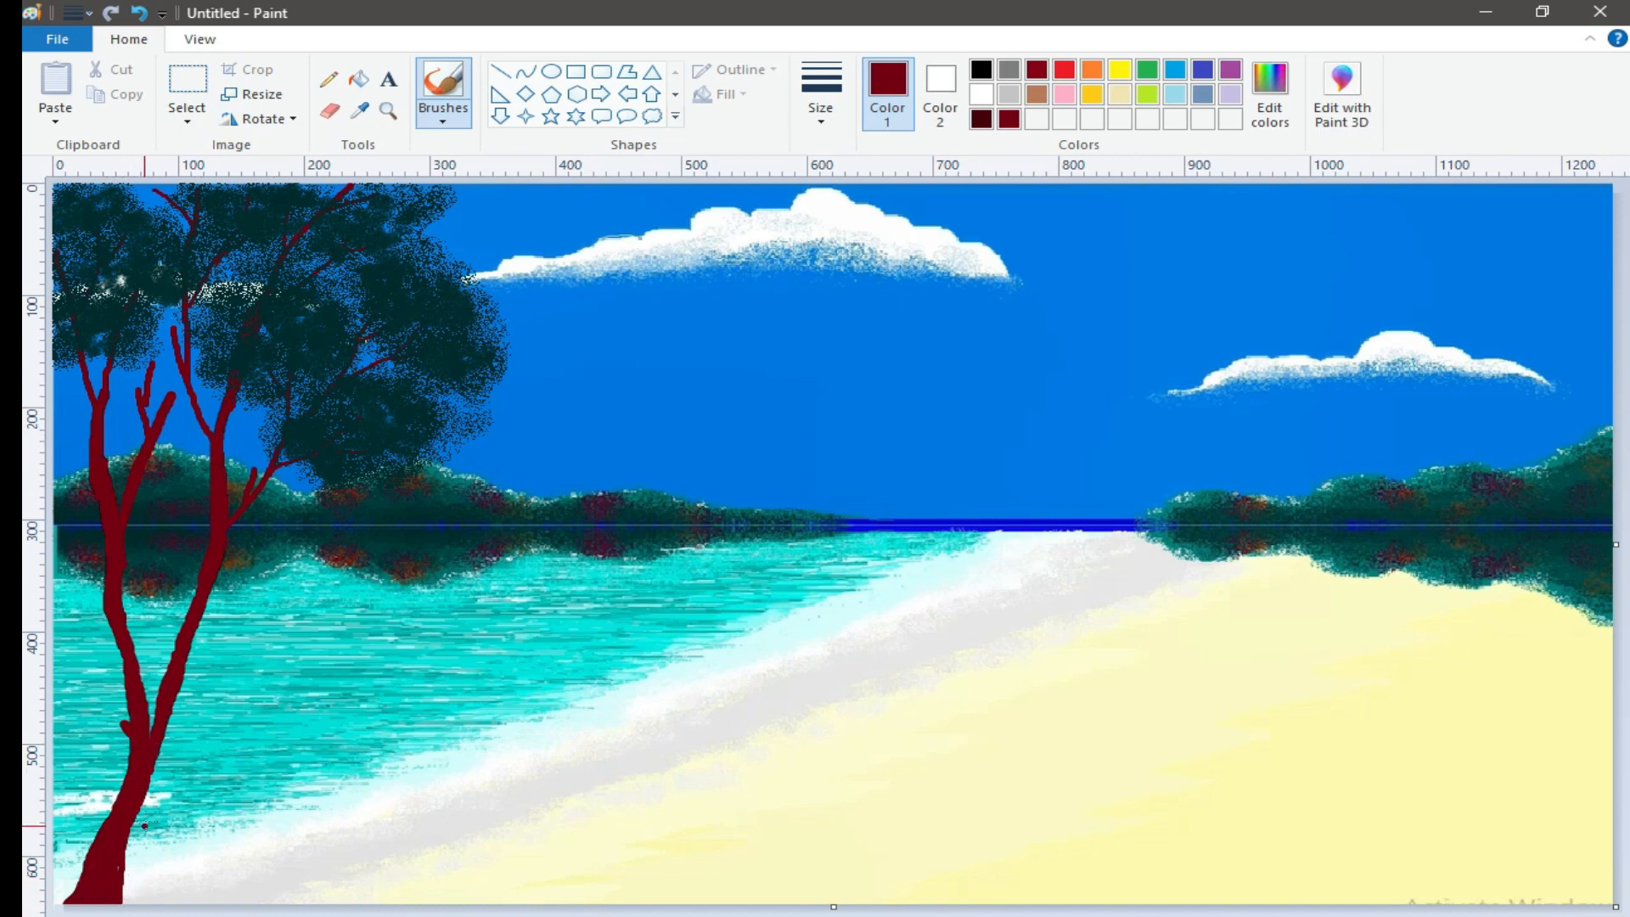
Set the drawing colour to black
left_click(980, 69)
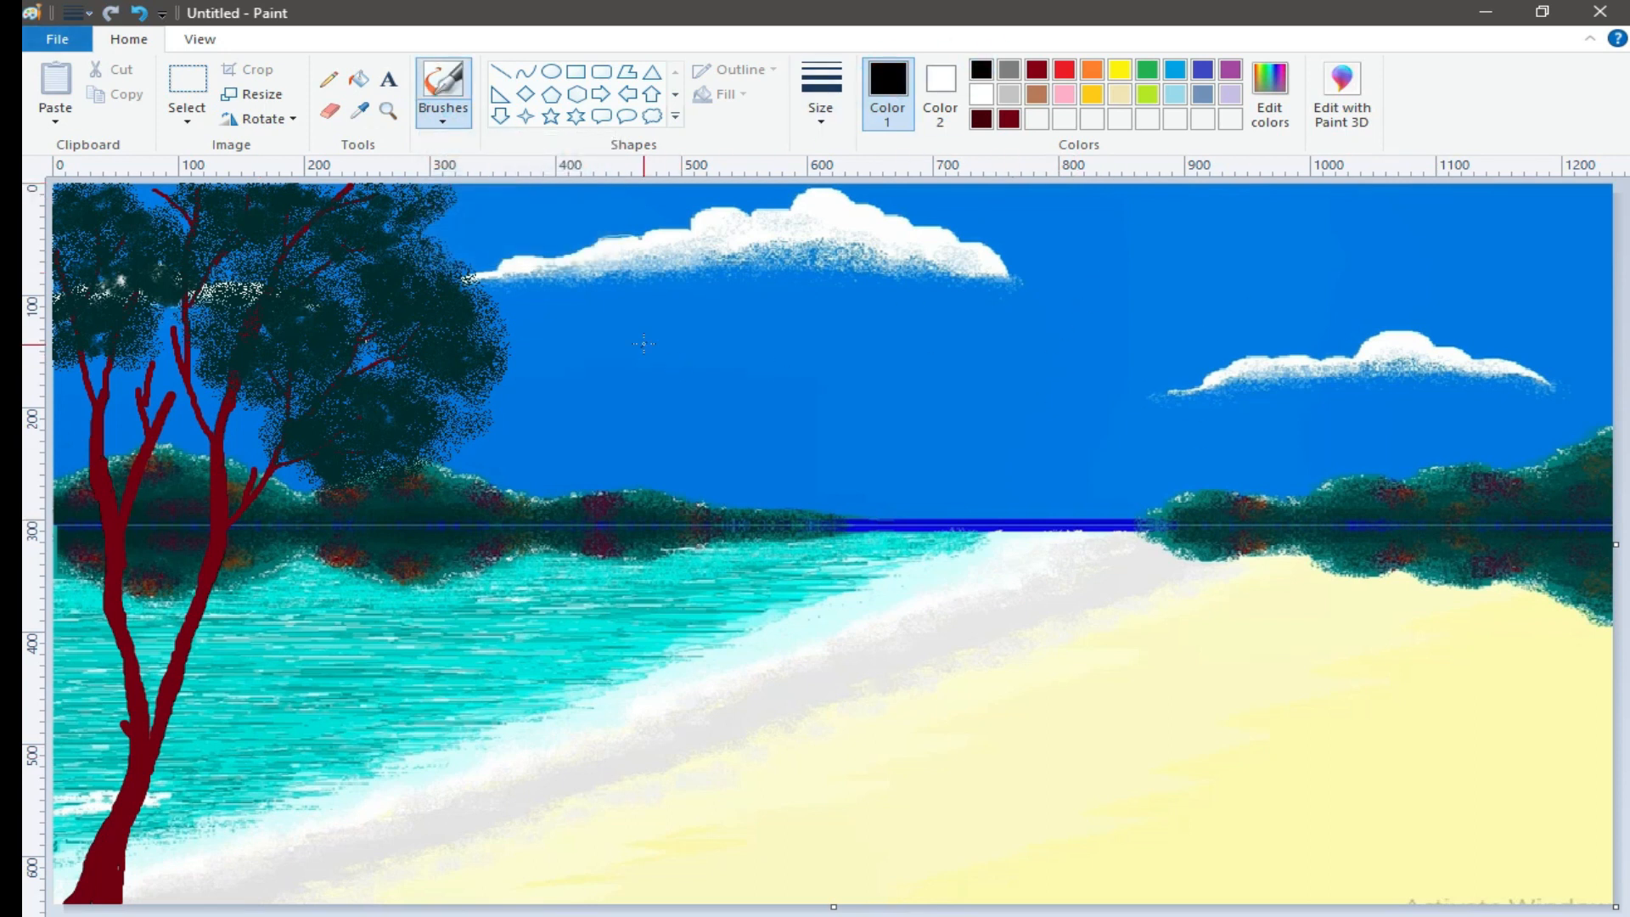